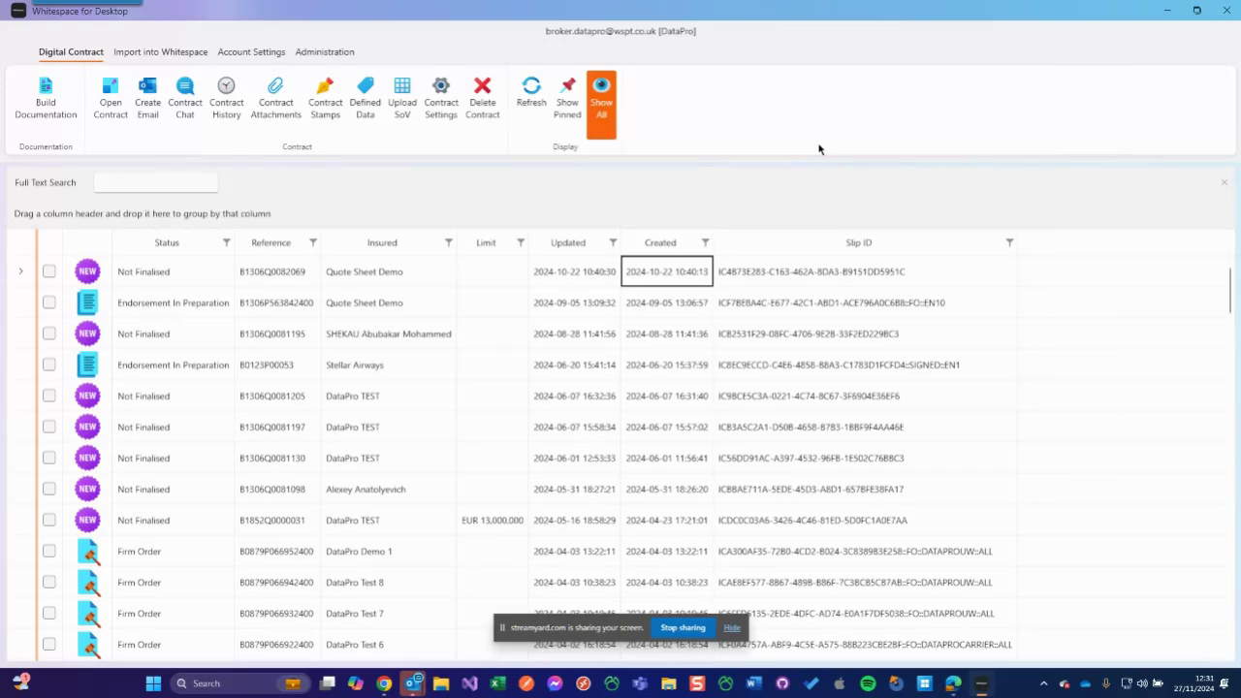
Step: Start a spreadsheet import into Whitespace, select the US Property template to clone, and browse for the source file
click(181, 59)
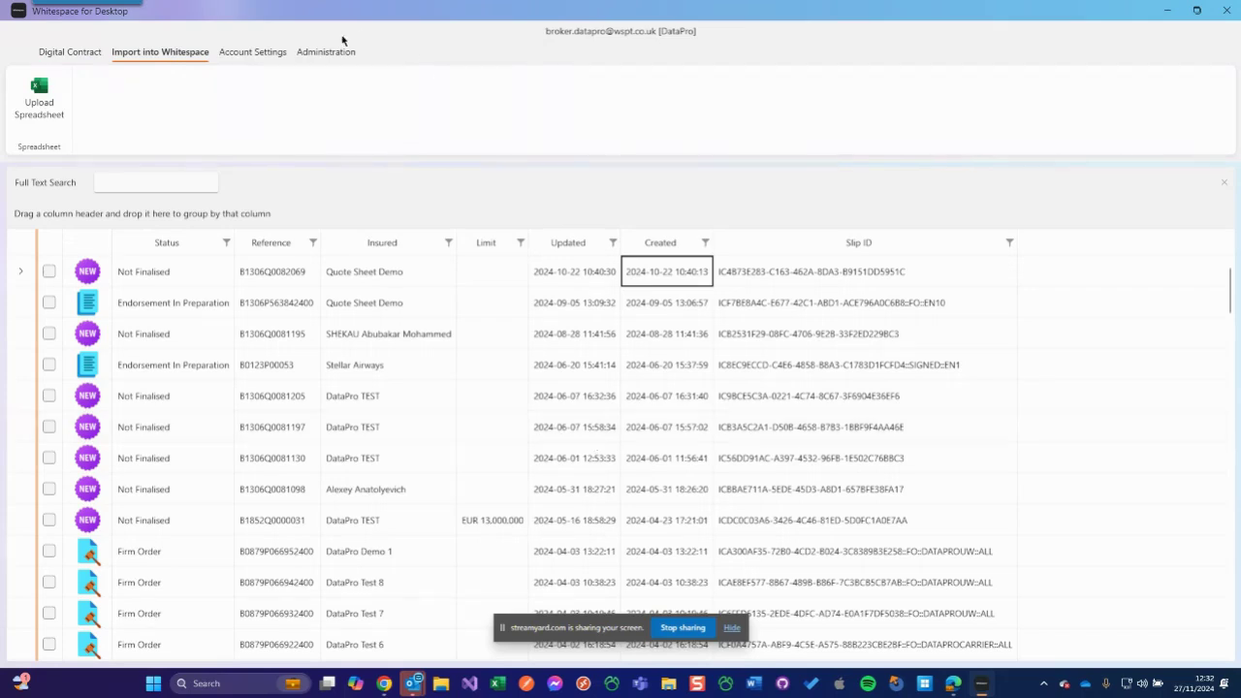
click(33, 117)
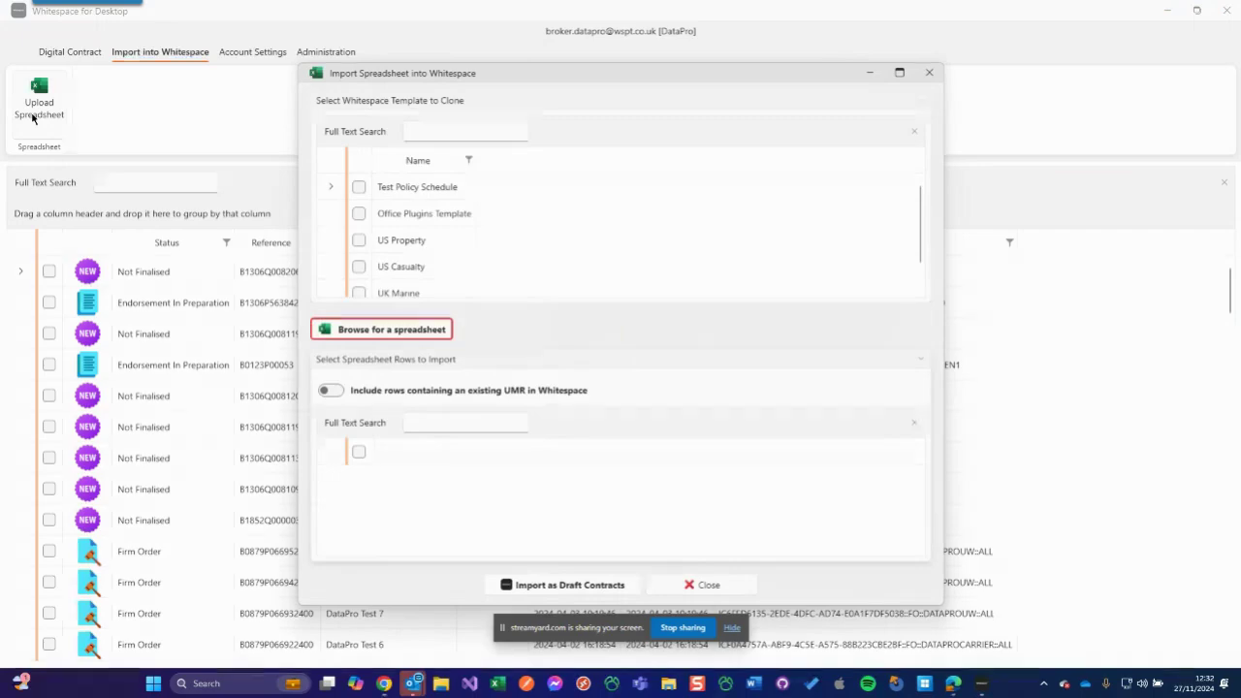
click(388, 240)
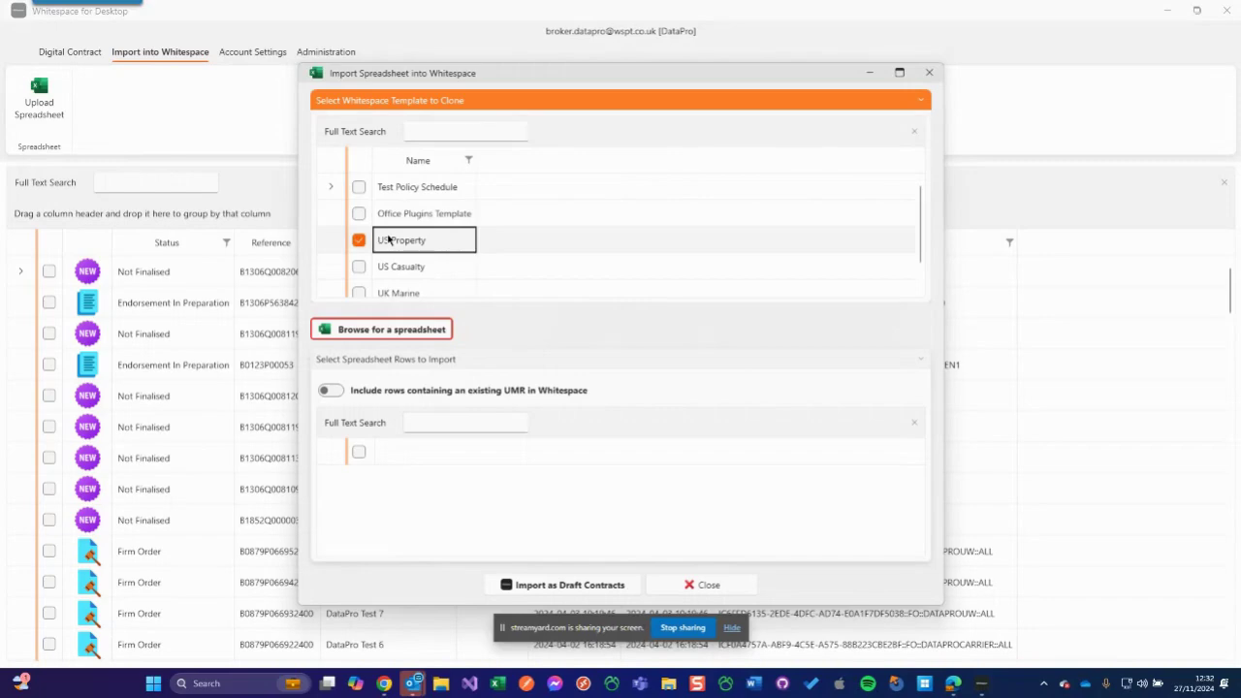
click(403, 331)
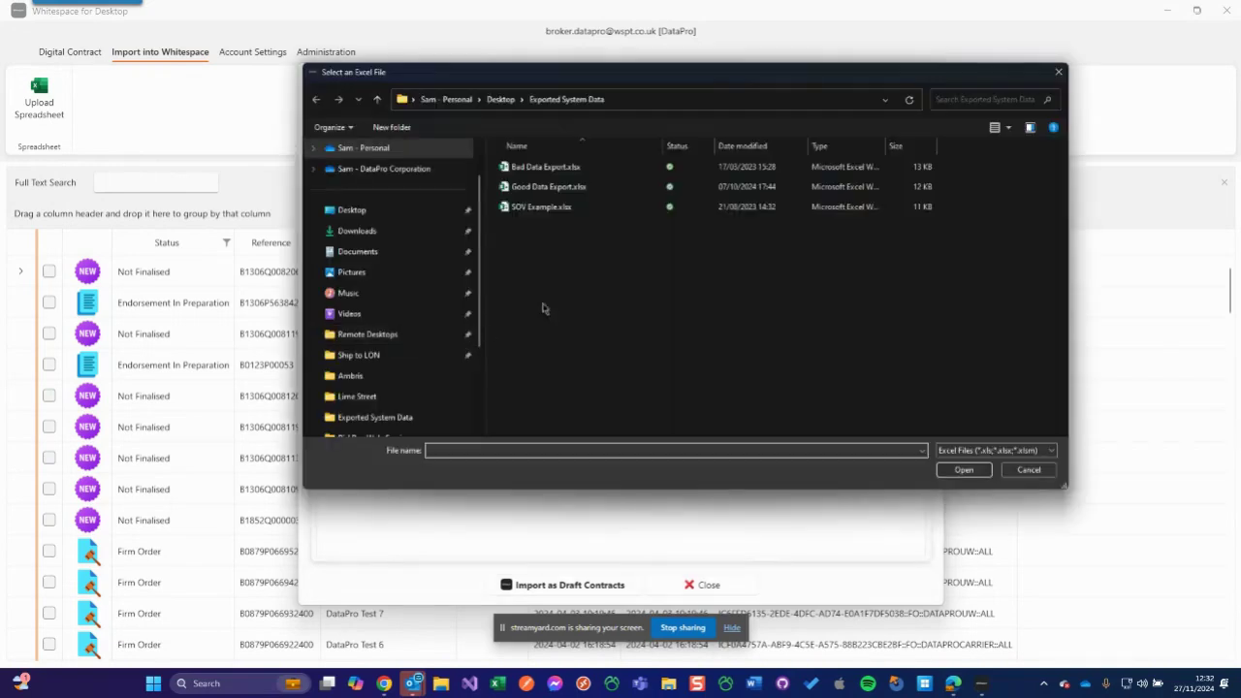
Step: Open Good Data Export.xlsx from the Exported System Data folder in Excel for viewing
click(580, 188)
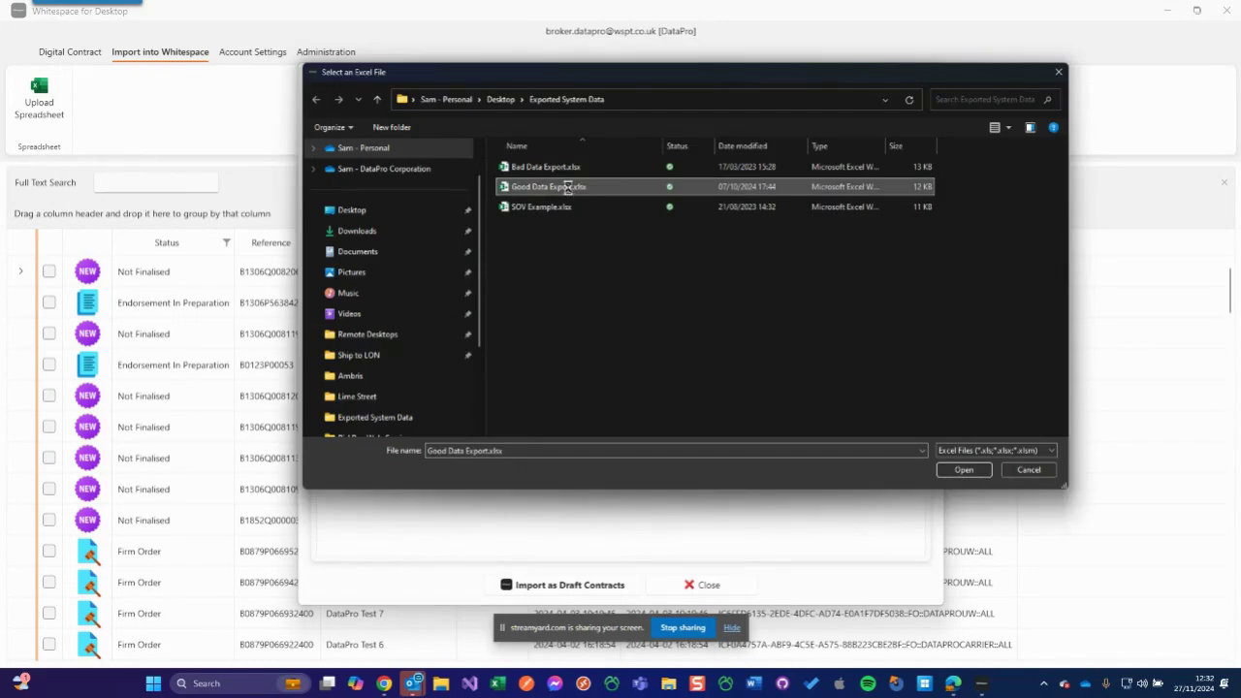
right_click(570, 191)
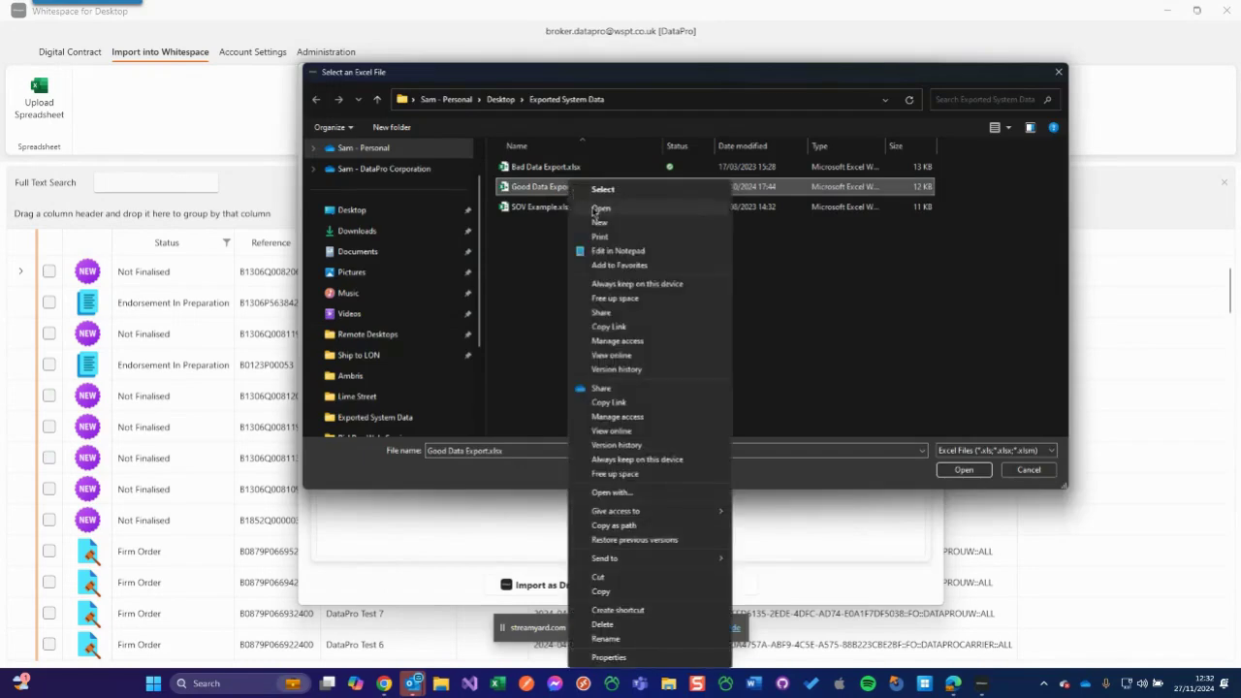
click(598, 208)
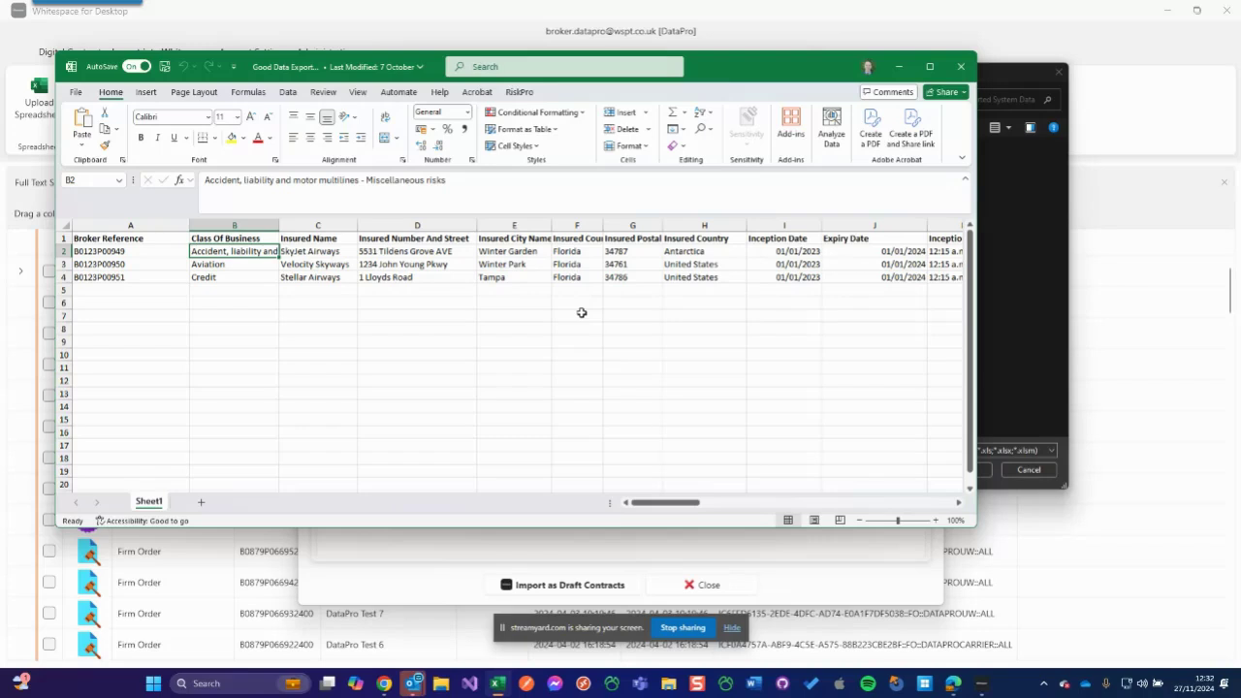
Step: Examine the column headings and first data row of Good Data Export.xlsx, then close the workbook
click(147, 240)
key(Right)
key(Right)
key(Right)
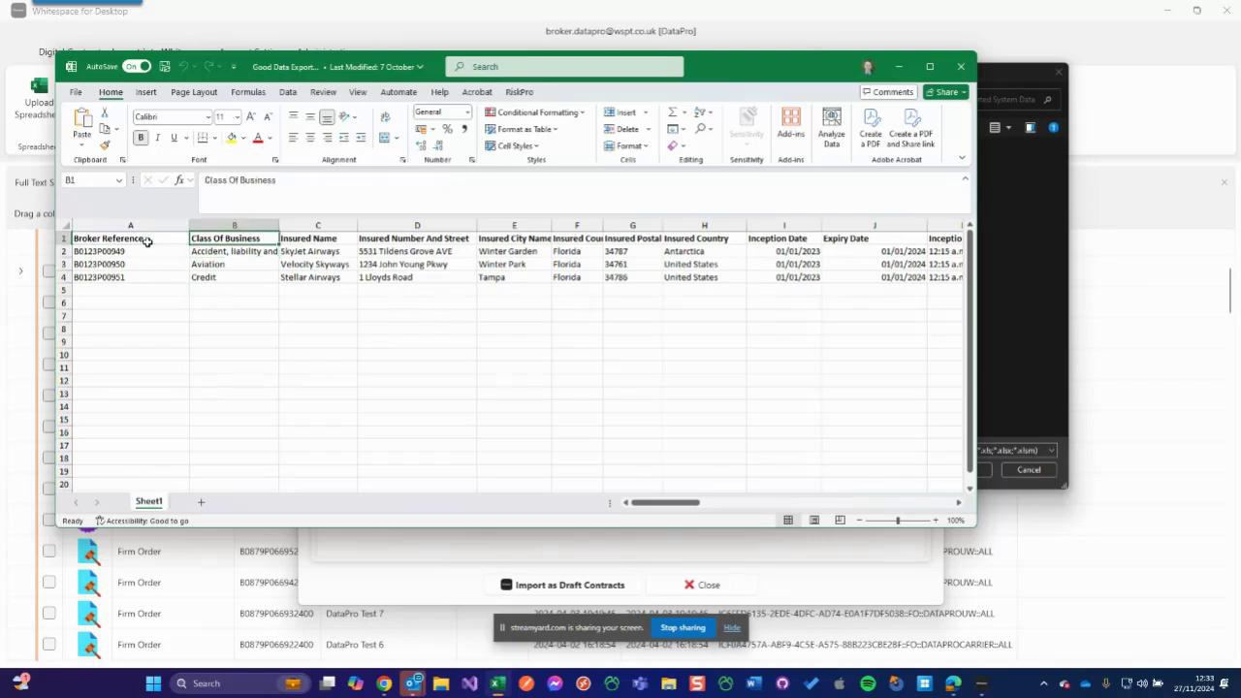
key(Right)
key(Right)
key(Left)
key(Left)
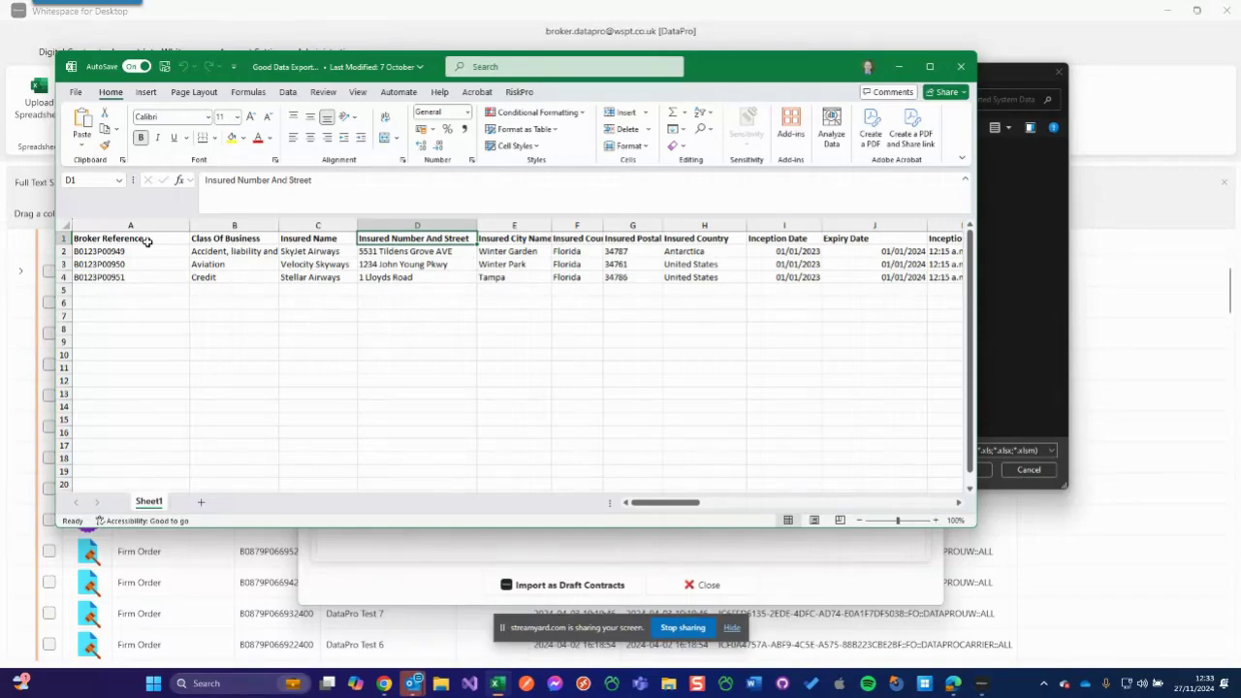
key(Down)
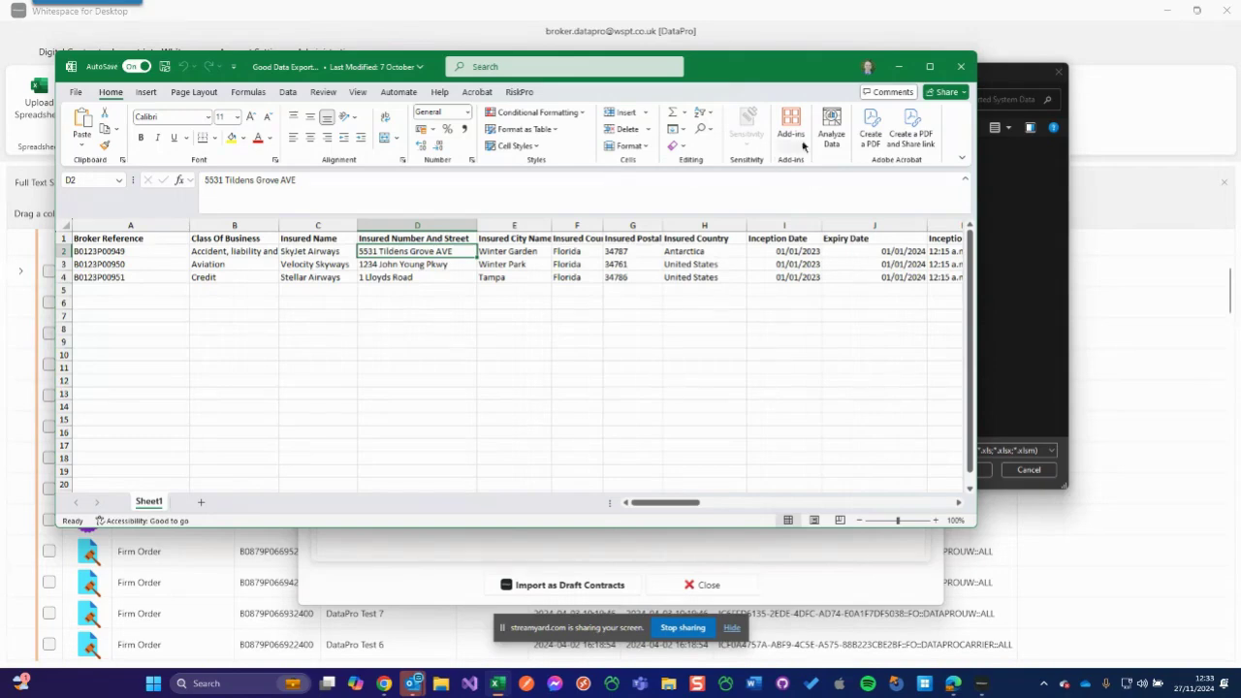
click(960, 68)
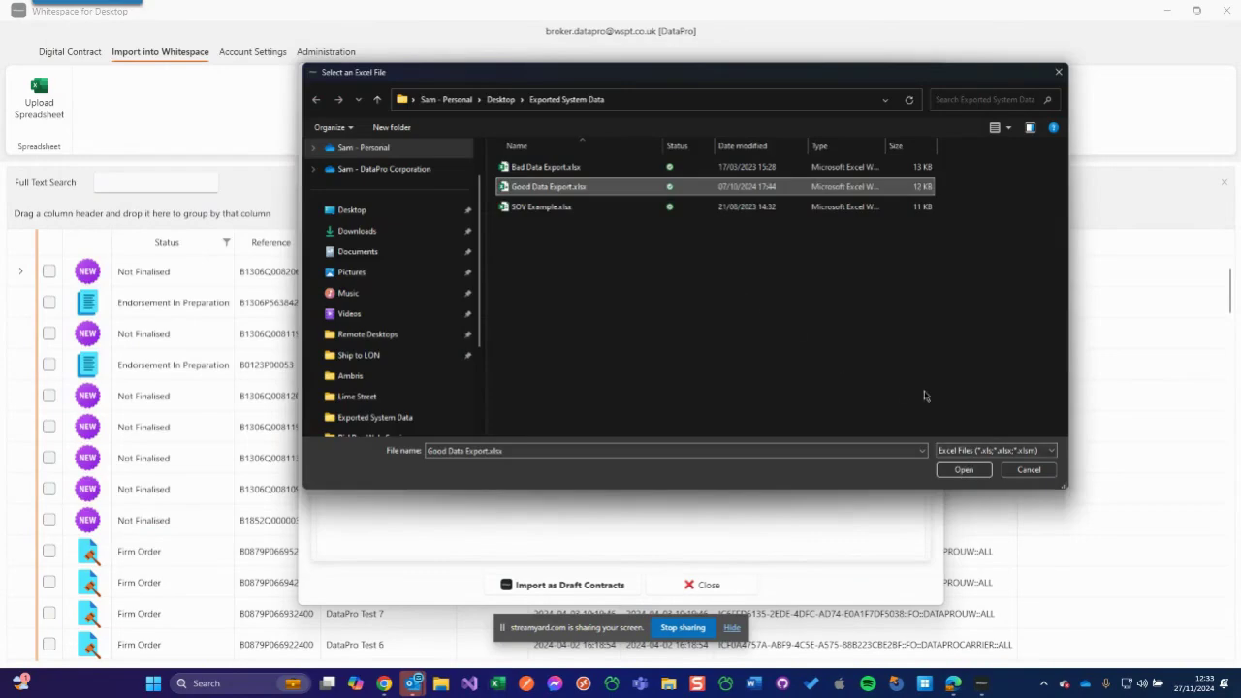
Step: Load Good Data Export.xlsx into the import and import spreadsheet row 2, SkyJet Airways, as a draft contract
click(966, 469)
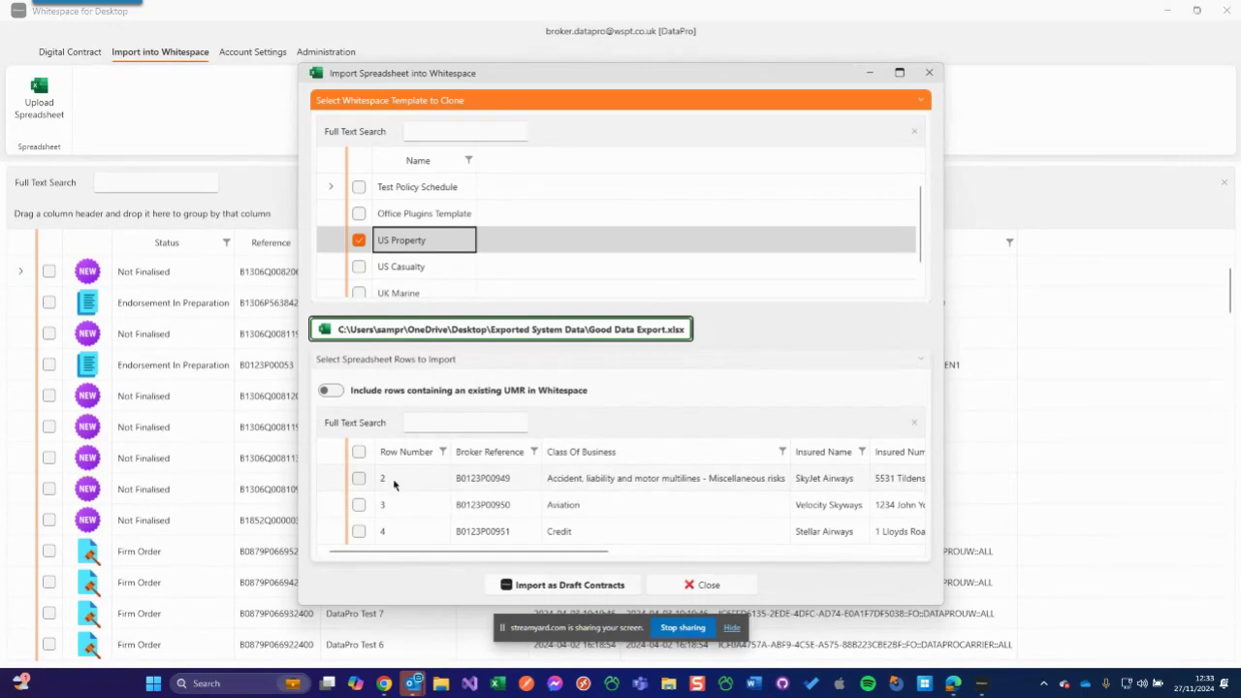
click(358, 480)
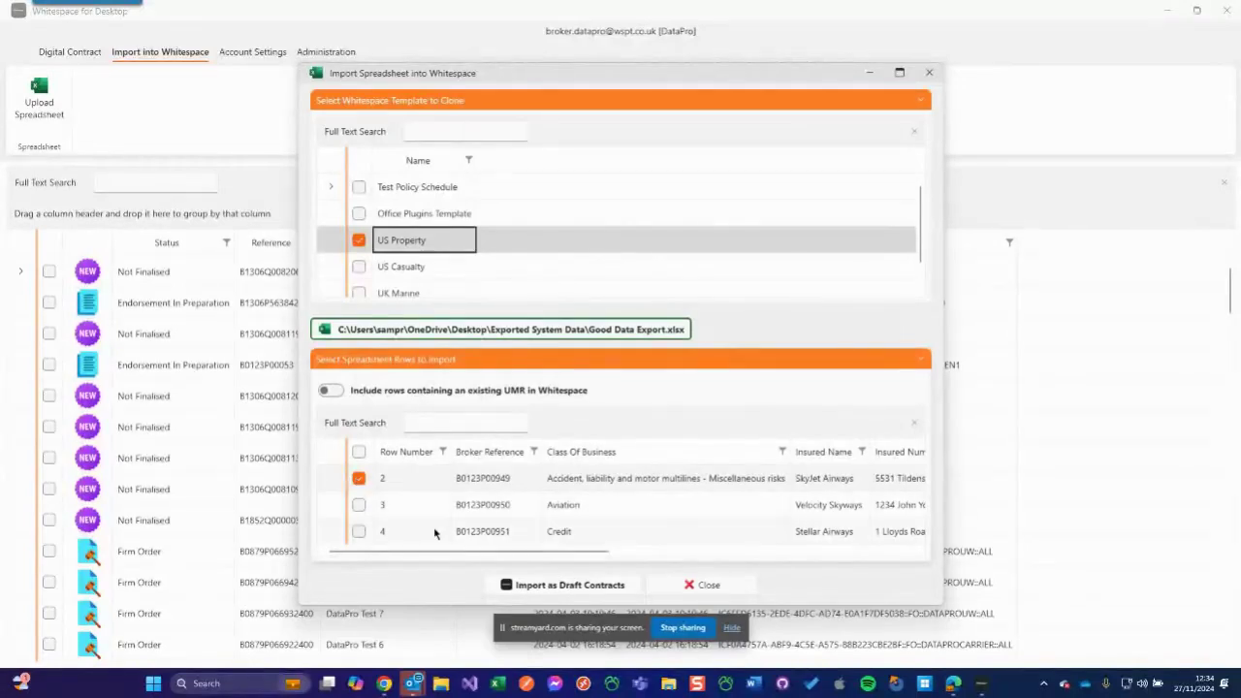
click(533, 586)
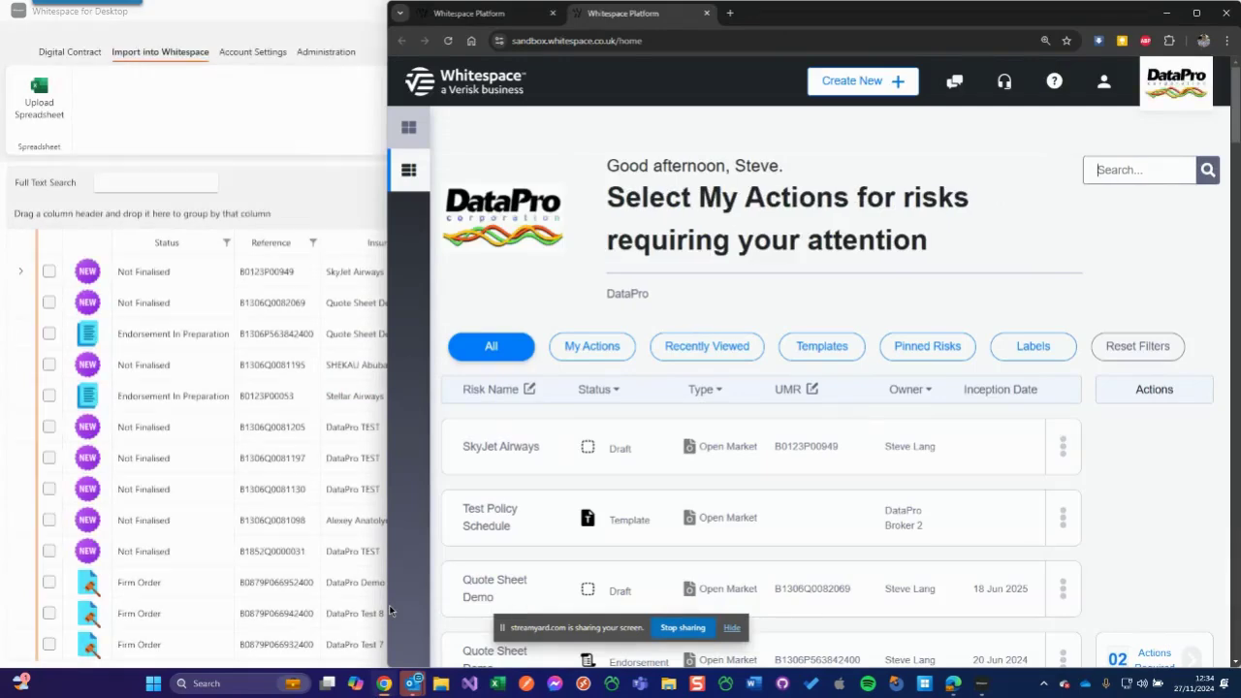
Step: Open the SkyJet Airways draft document in the Whitespace web platform in the browser and show its edits
click(815, 451)
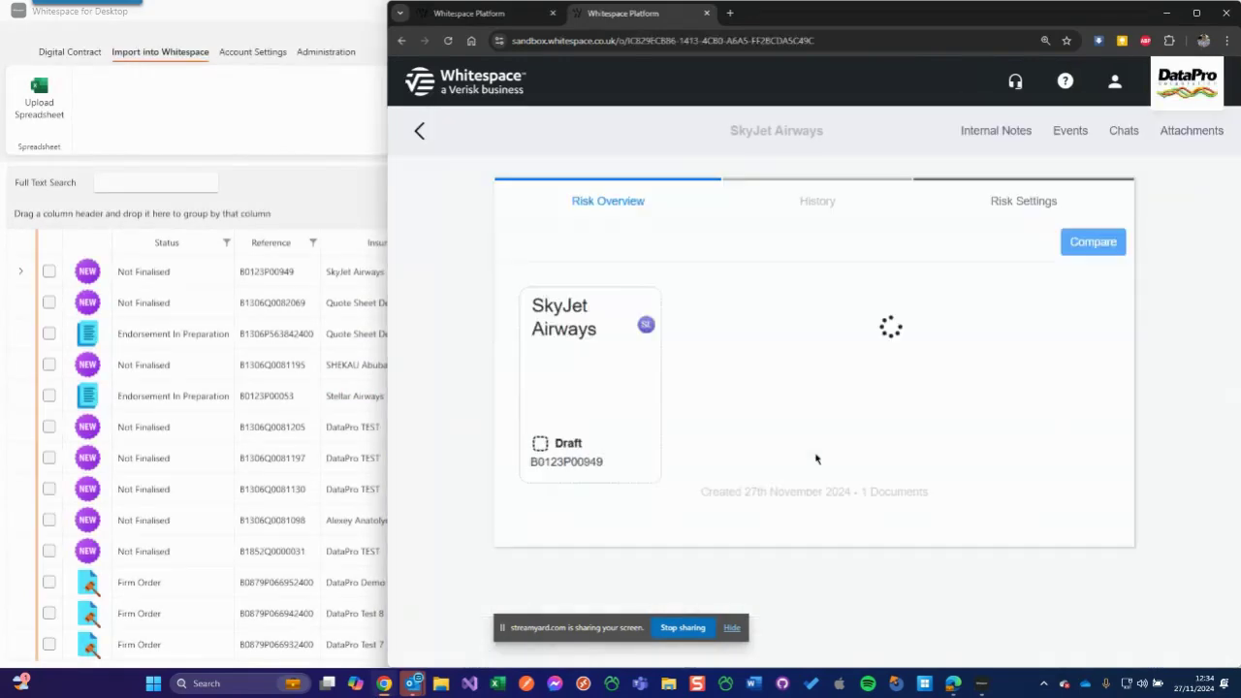
click(814, 397)
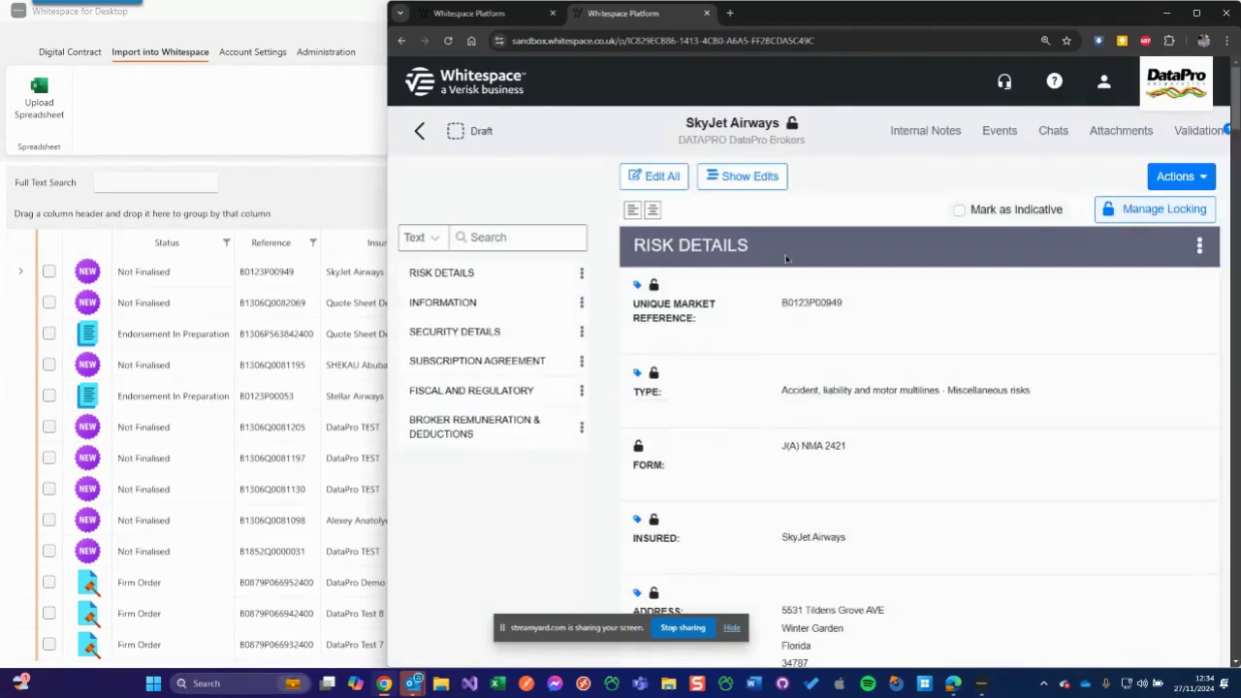
click(749, 176)
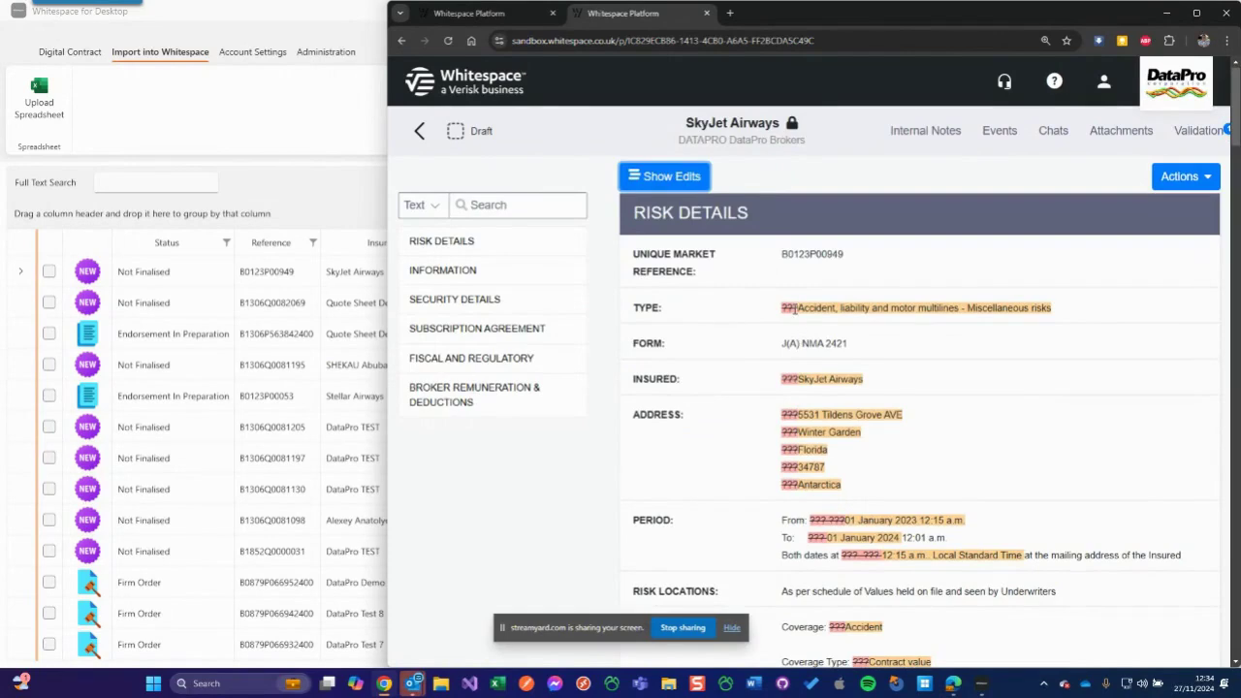
Step: Review the SkyJet Airways contract's edited values from Risk Details to Security Details, then return to Whitespace for Desktop
scroll(792, 464, down, 3)
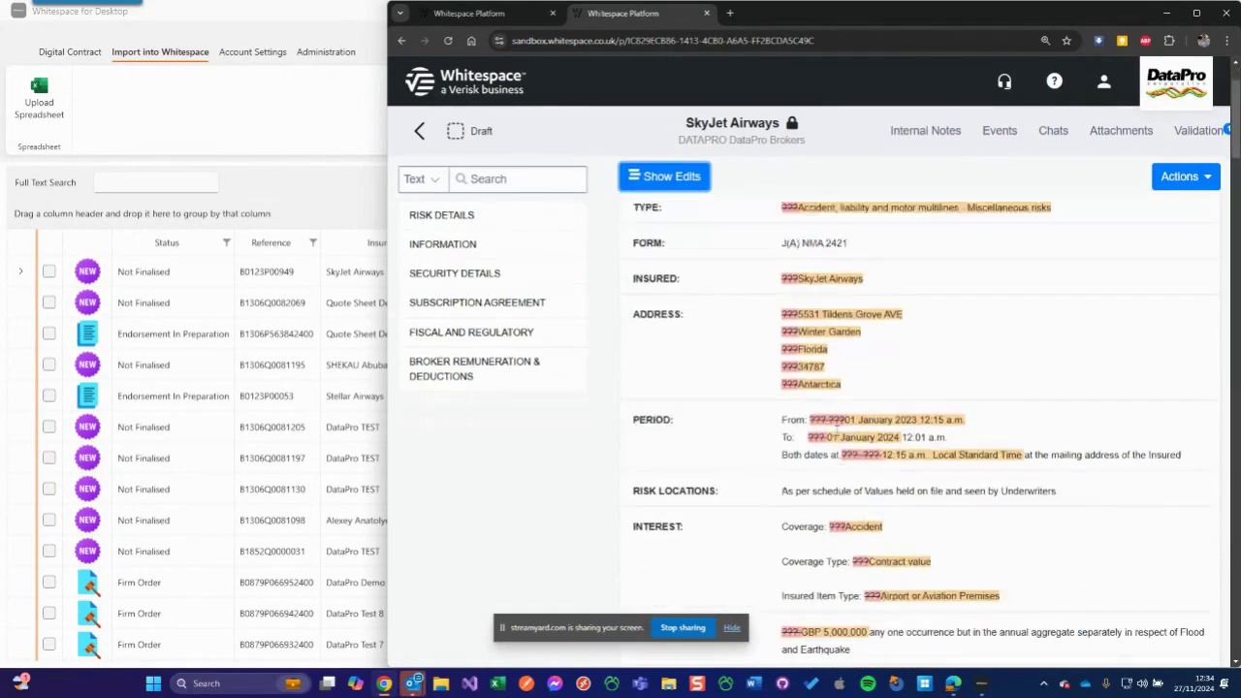
scroll(952, 423, down, 15)
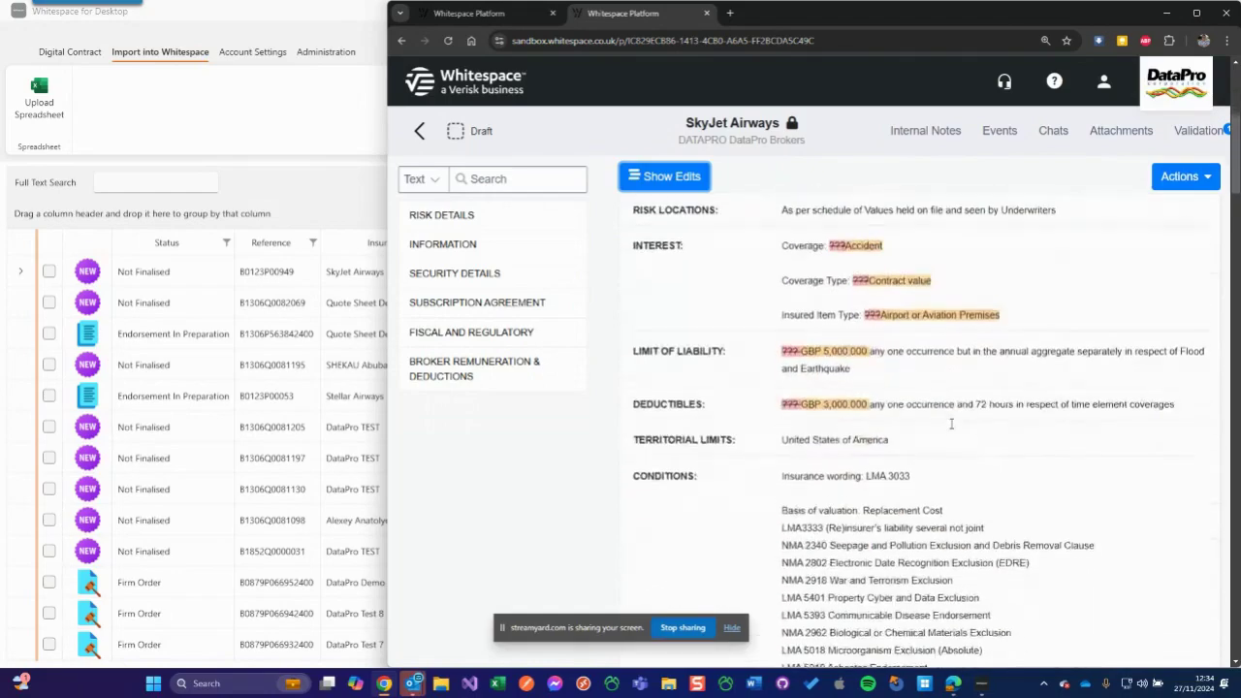
scroll(924, 460, down, 10)
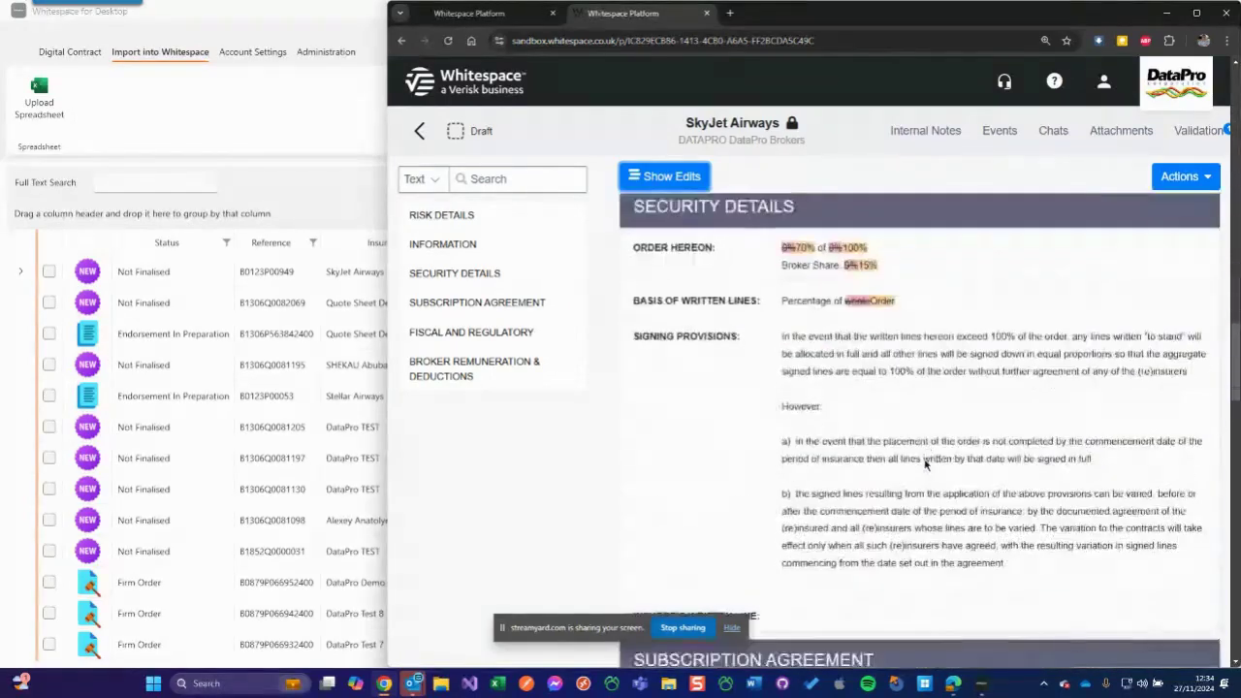
scroll(827, 347, up, 15)
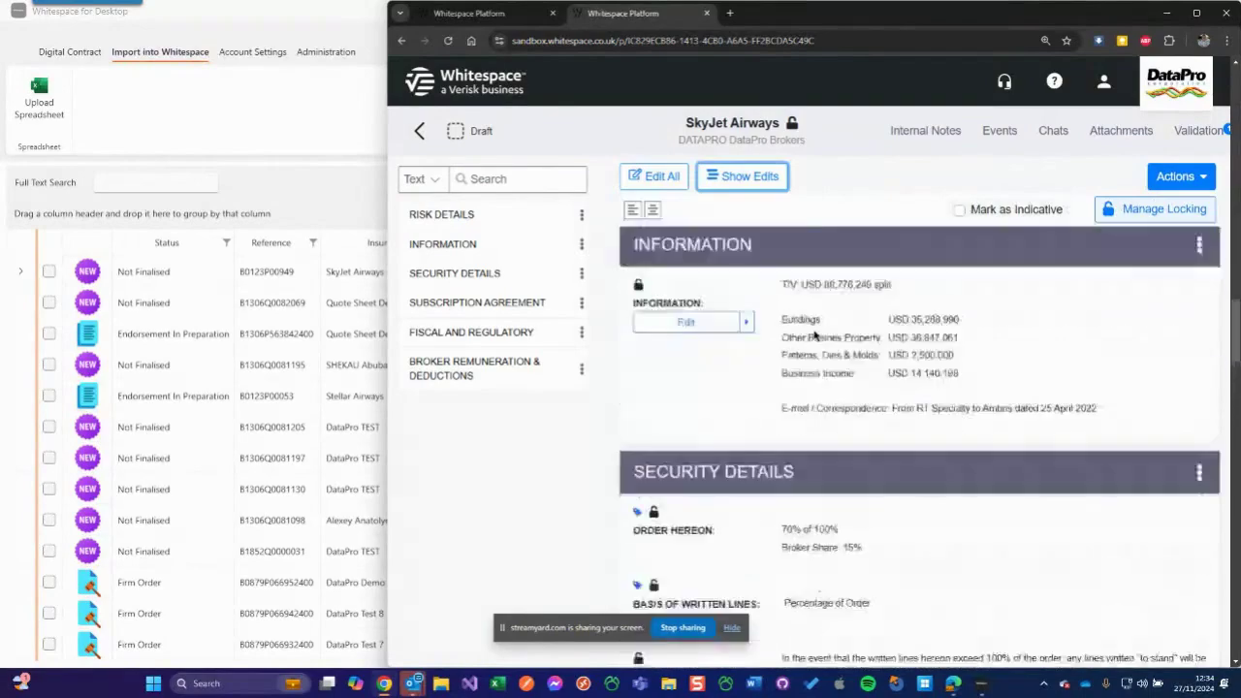
scroll(828, 347, up, 10)
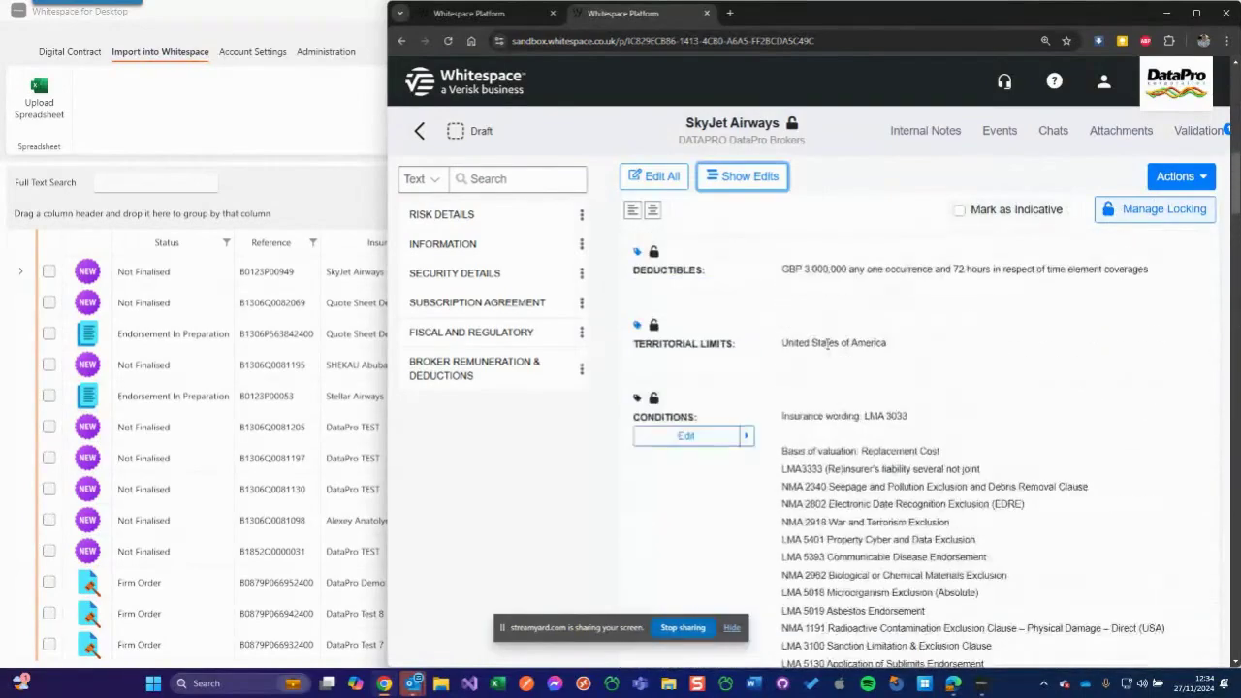
click(1165, 16)
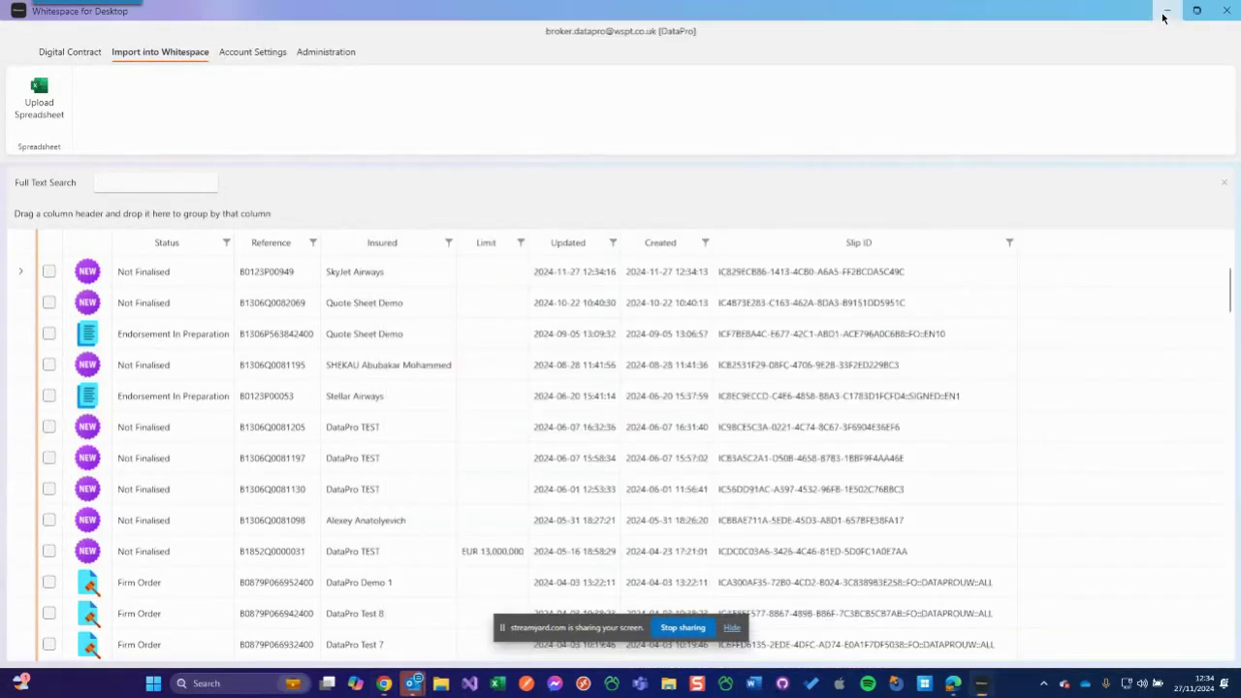
Step: Start a schedule of values upload for the SkyJet Airways contract and browse for its spreadsheet
click(382, 280)
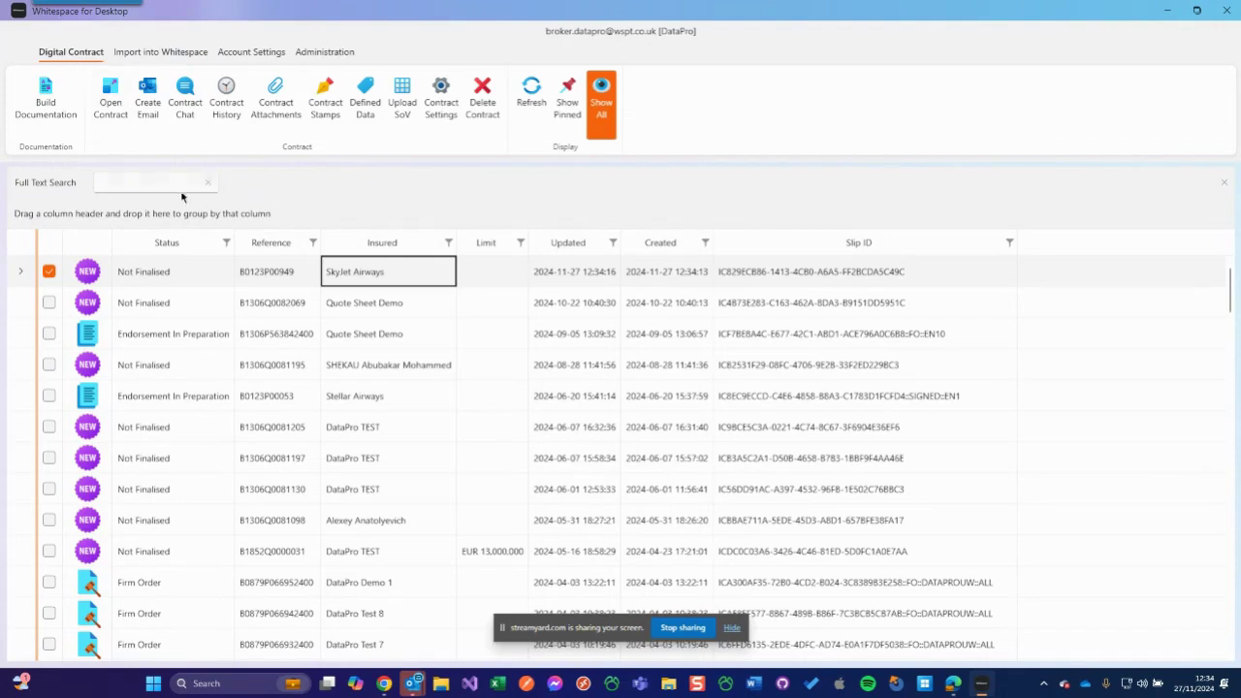
click(413, 126)
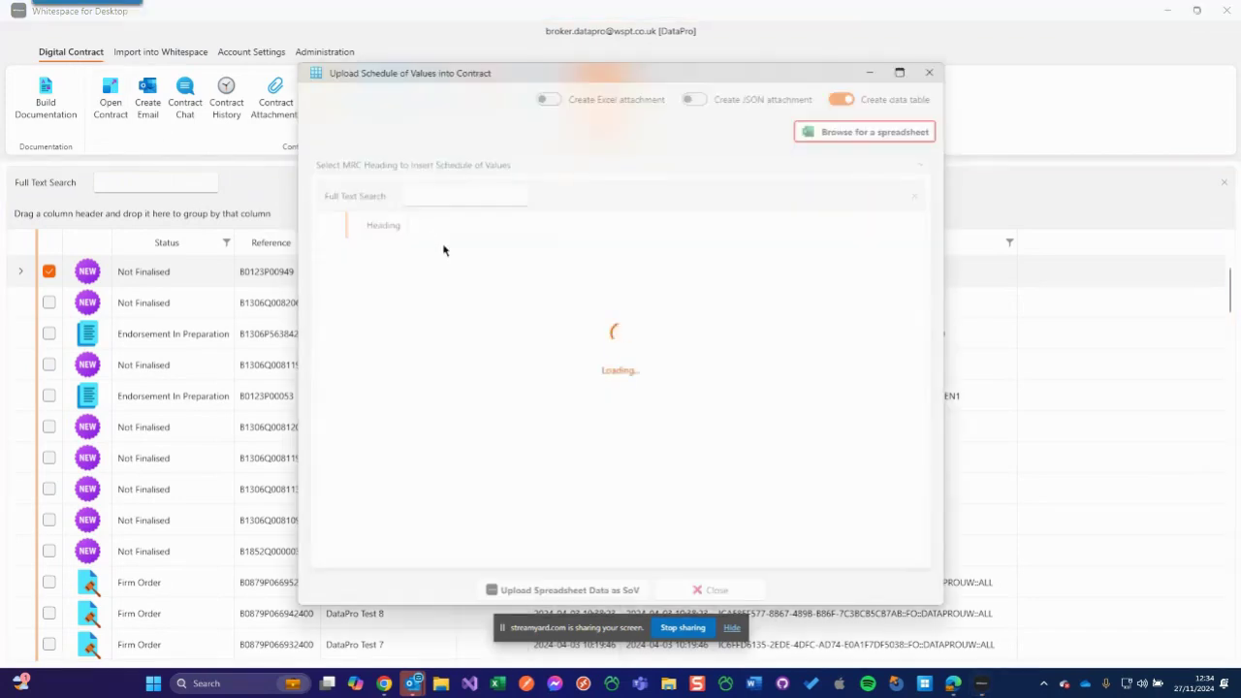
click(870, 133)
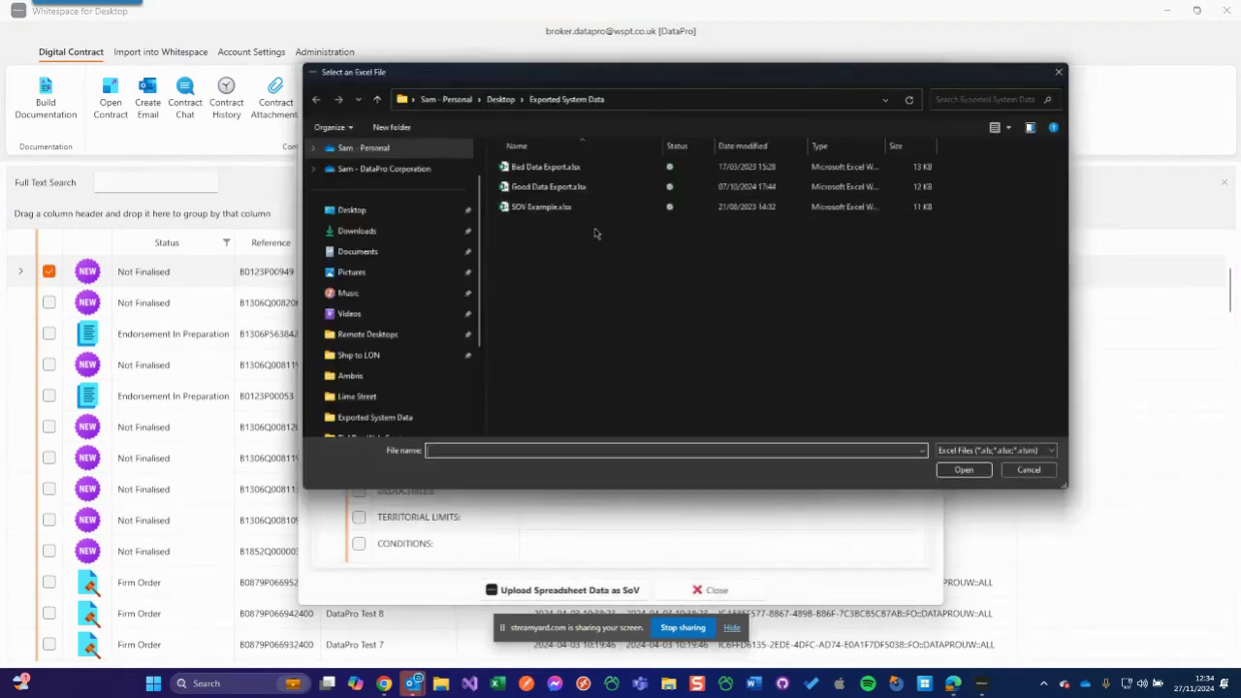
Step: Open SOV Example.xlsx in Excel to inspect its aircraft schedule, then close the workbook
click(566, 207)
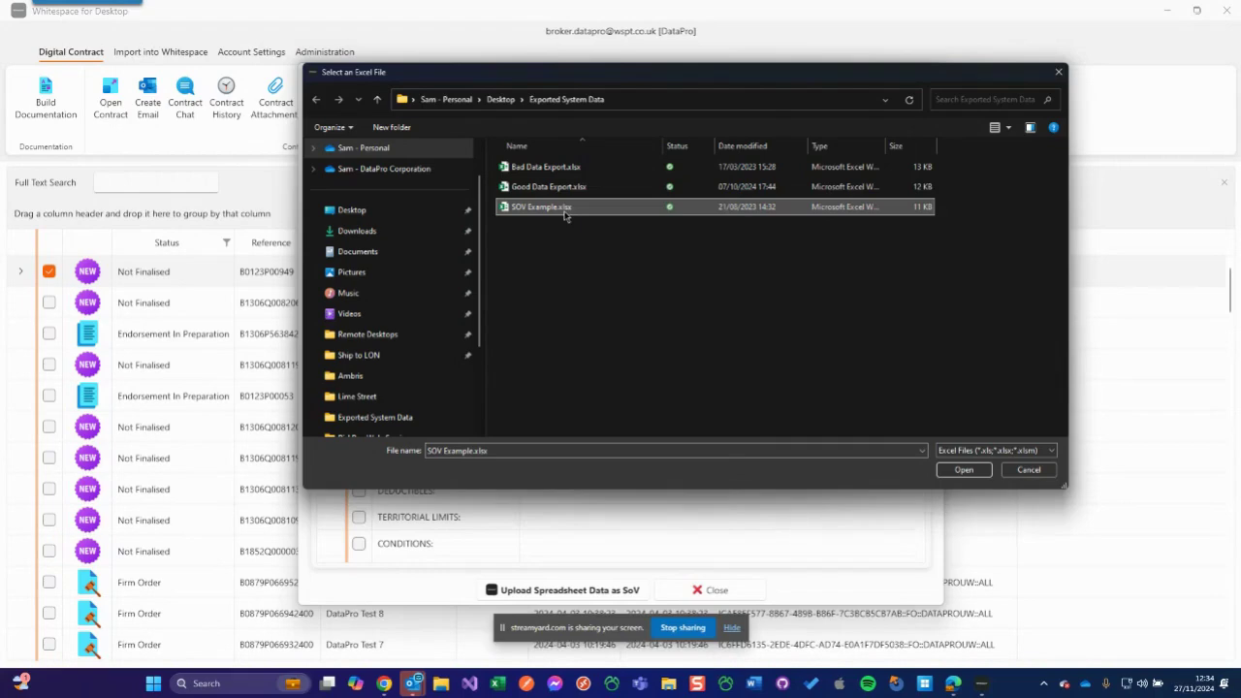
right_click(566, 209)
click(598, 208)
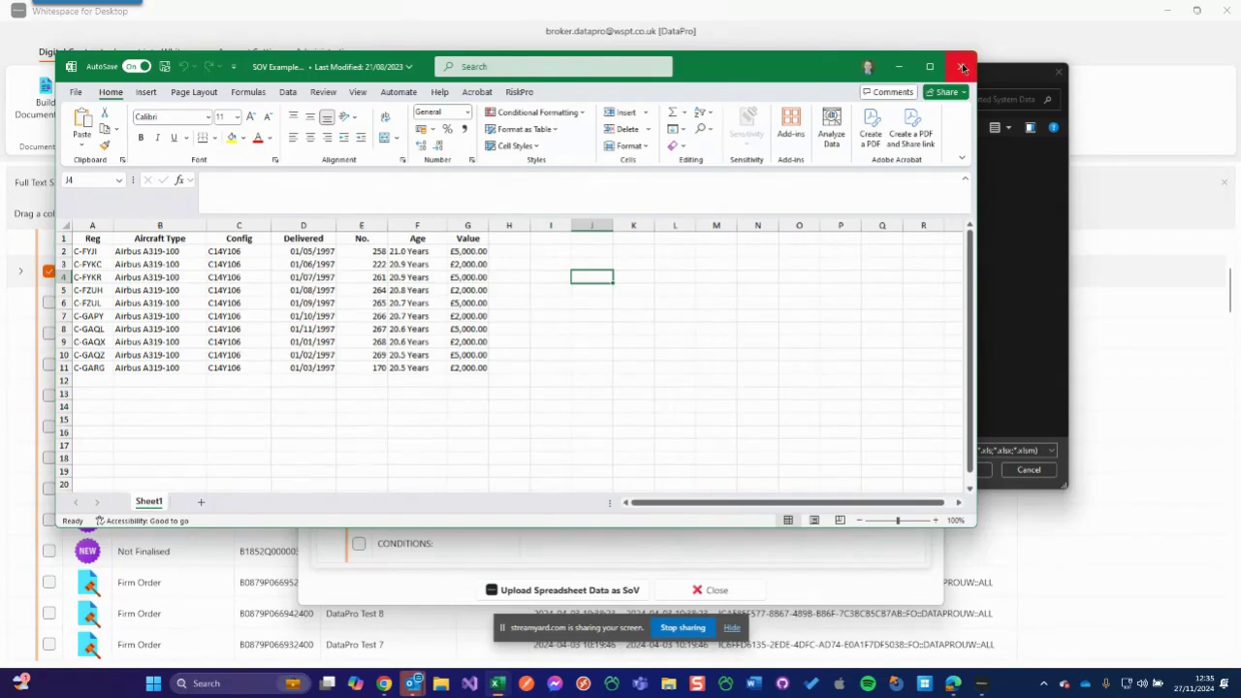
click(962, 66)
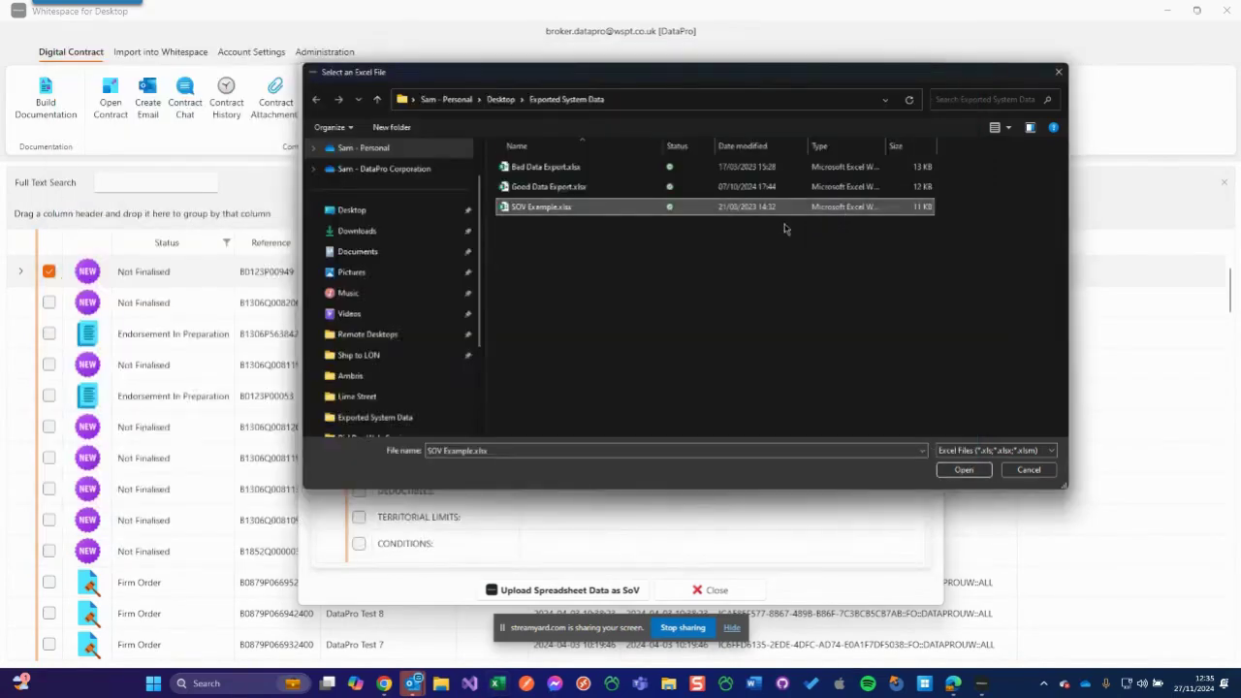
Step: Load SOV Example.xlsx and upload its data as a data table under the INTEREST heading
click(965, 471)
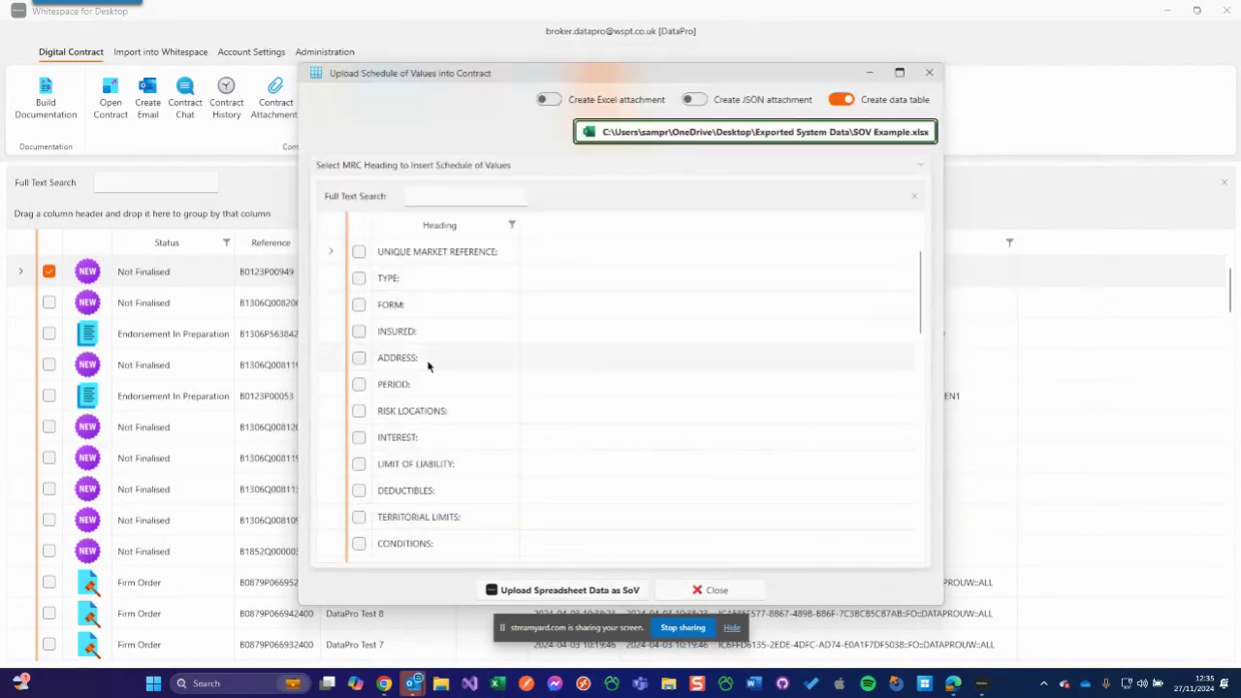
click(360, 440)
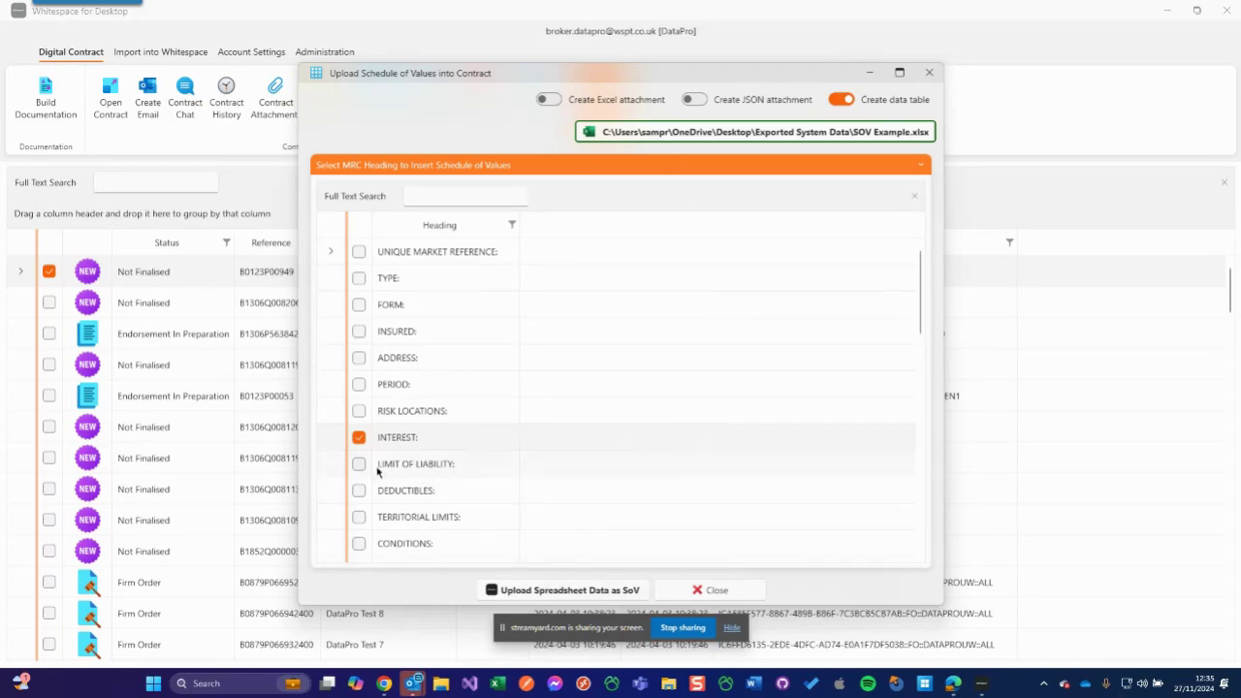
click(556, 593)
click(657, 385)
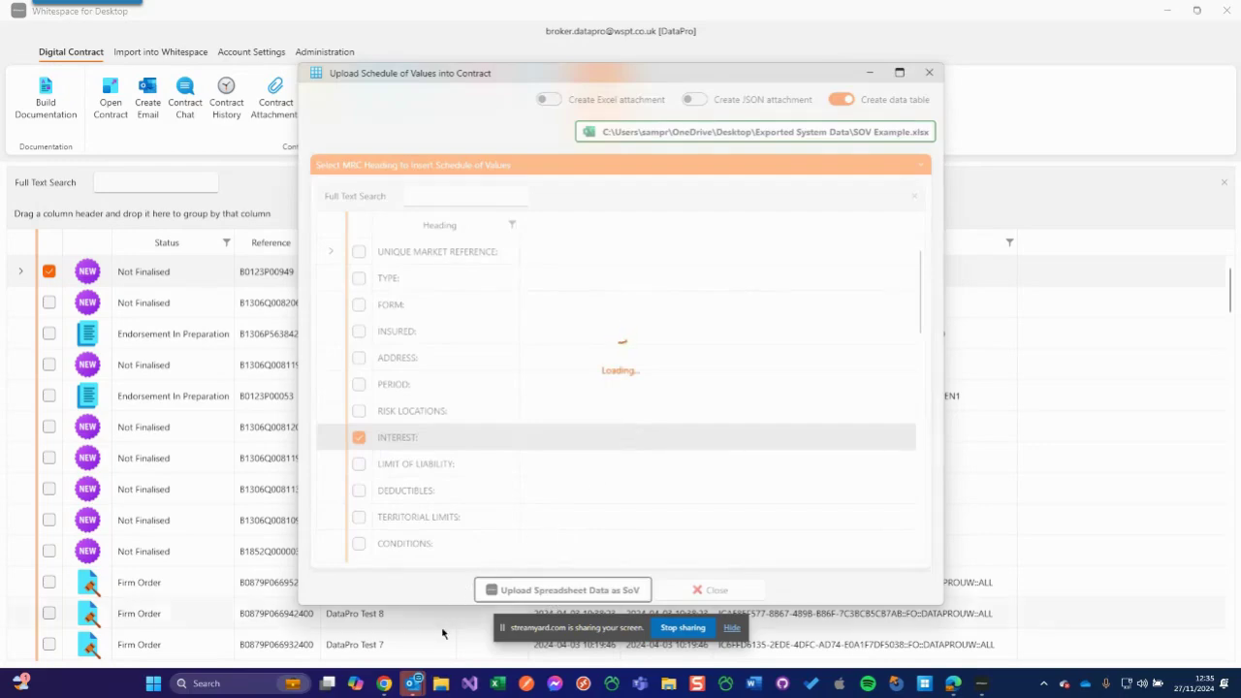
Step: Check the Interest section of the SkyJet Airways contract in the browser, then return to Whitespace for Desktop
click(386, 684)
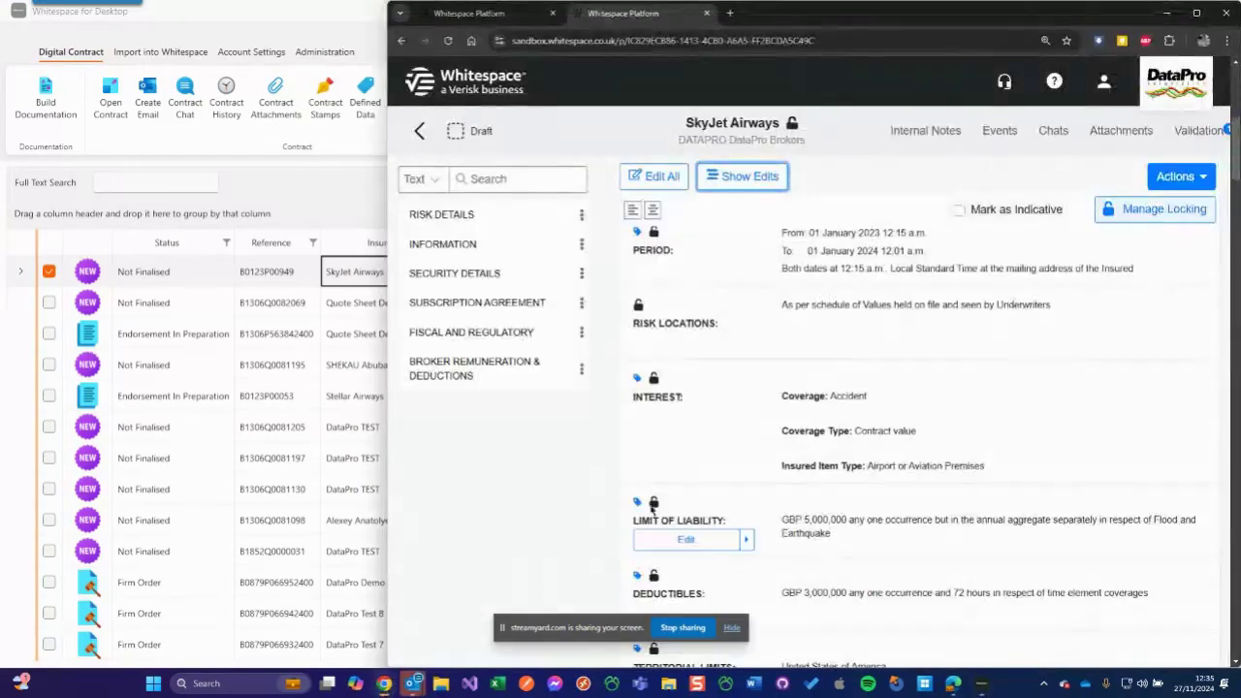
scroll(915, 388, down, 2)
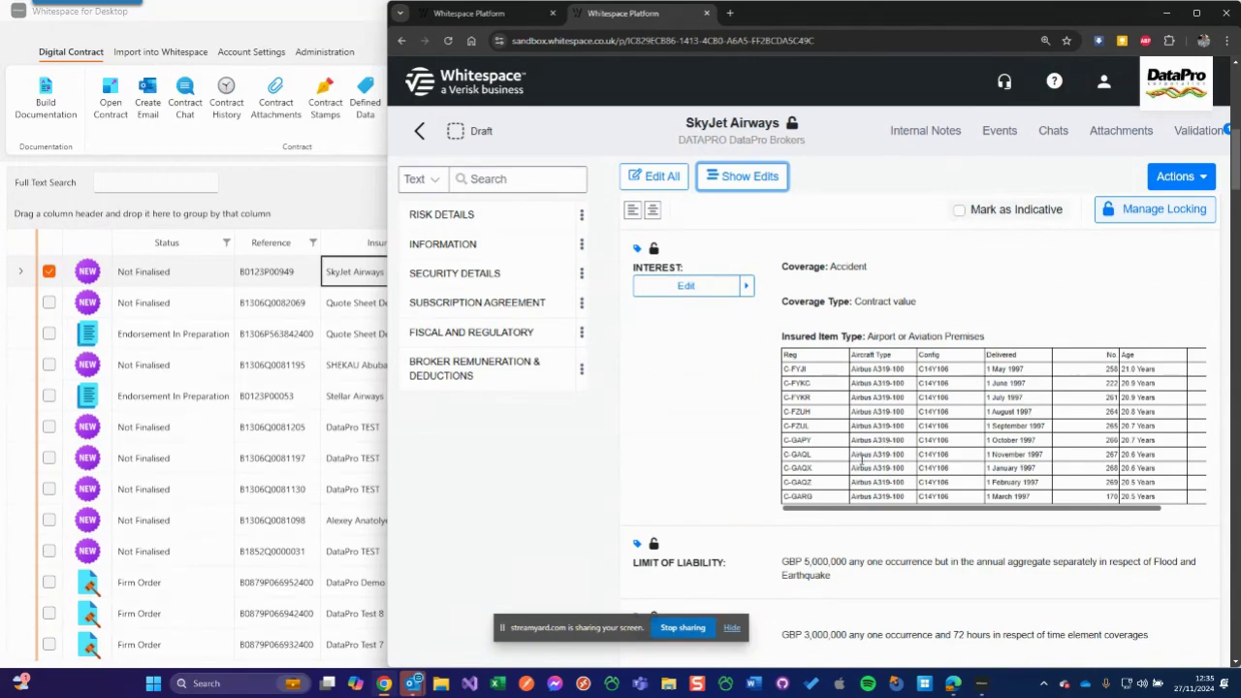
click(1168, 13)
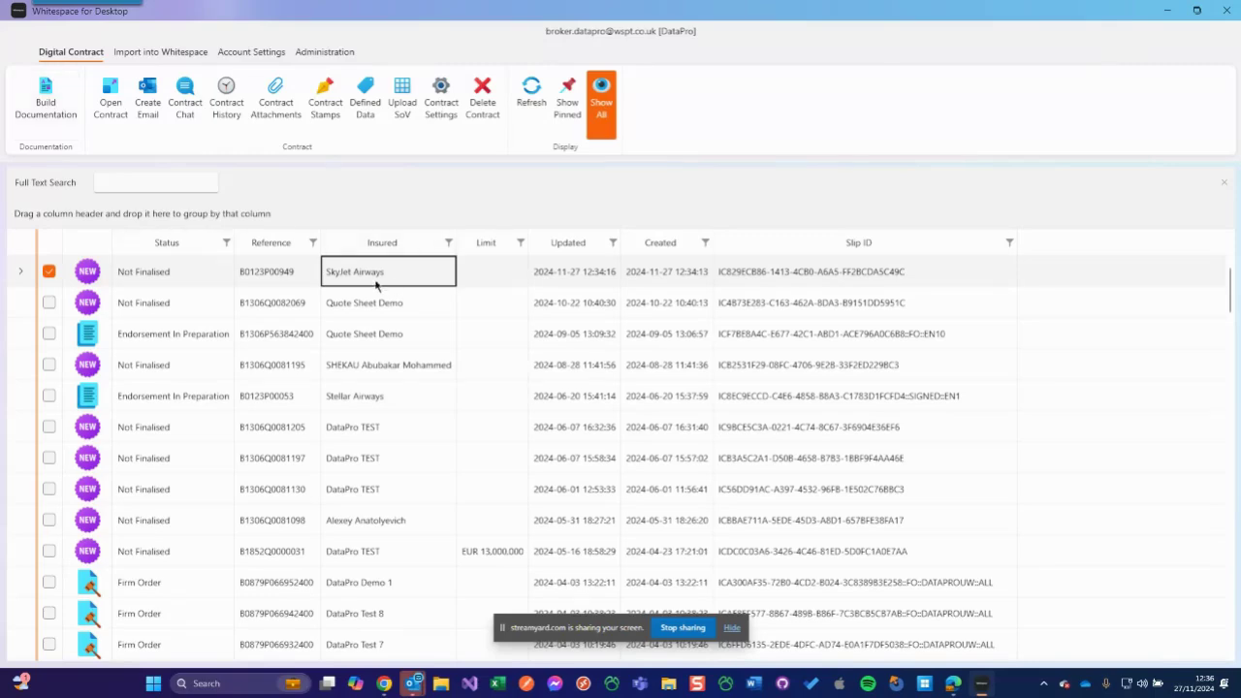
Step: Build a document for the SkyJet Airways contract from Quote Slip Template V2, titled "test"
click(74, 113)
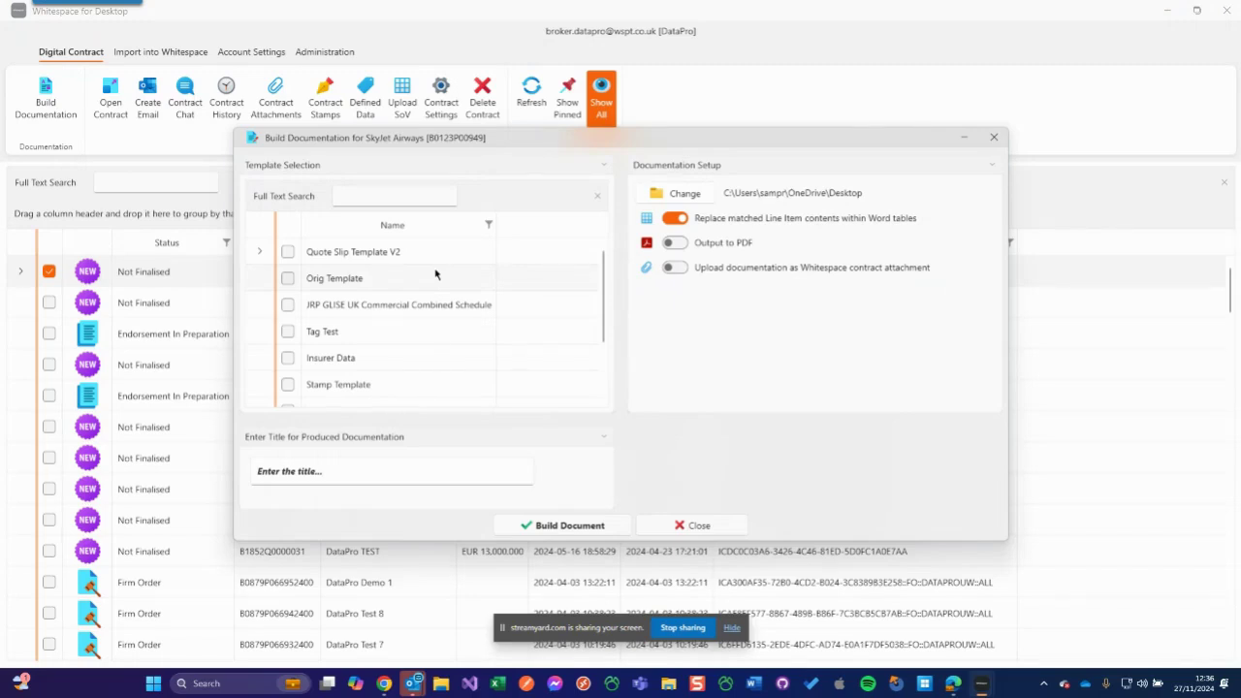
click(376, 257)
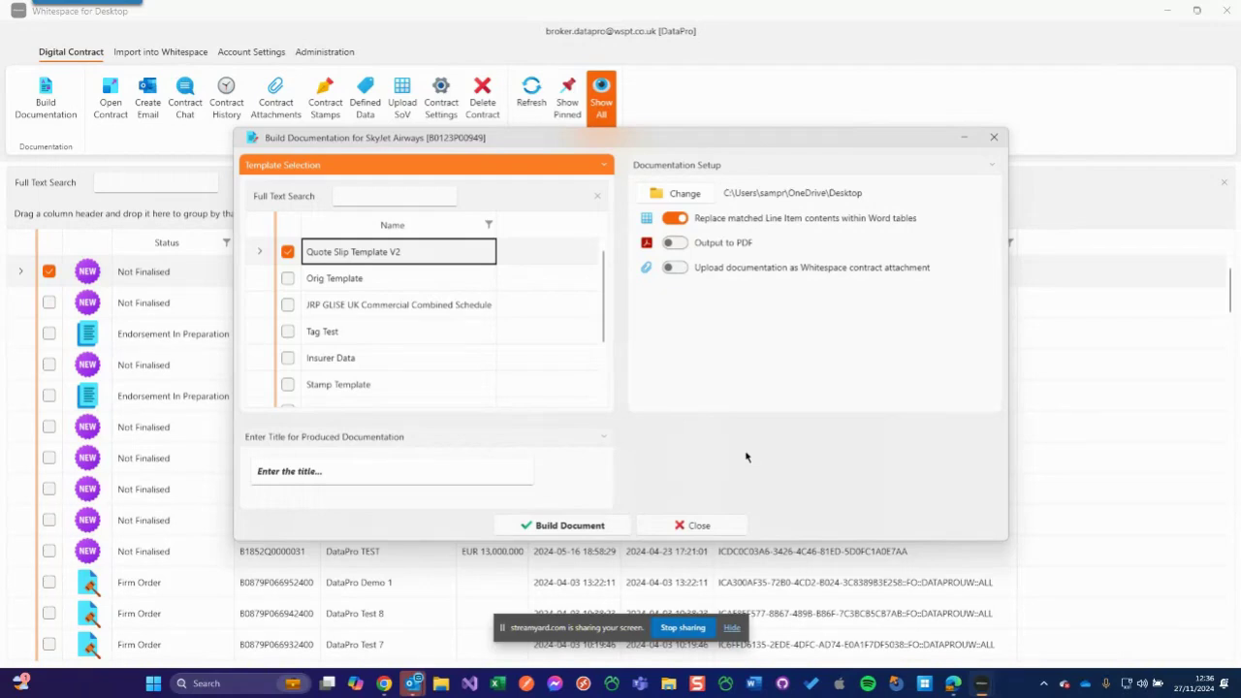
click(520, 479)
text(test)
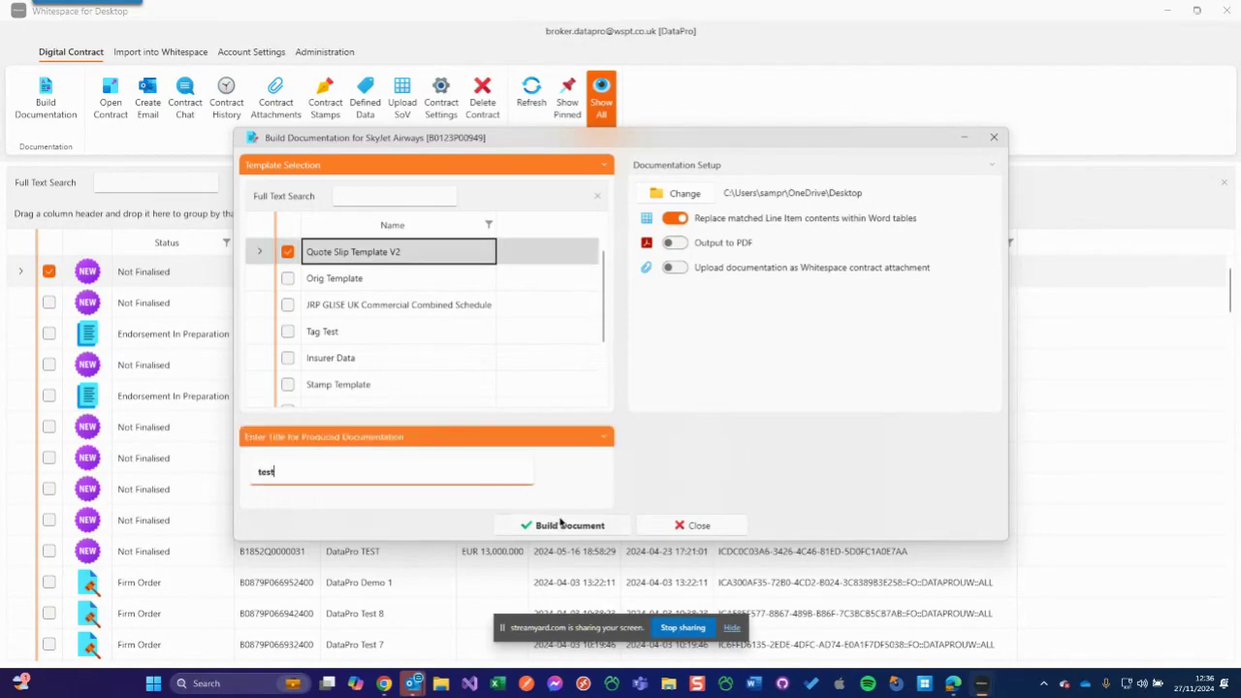
click(570, 532)
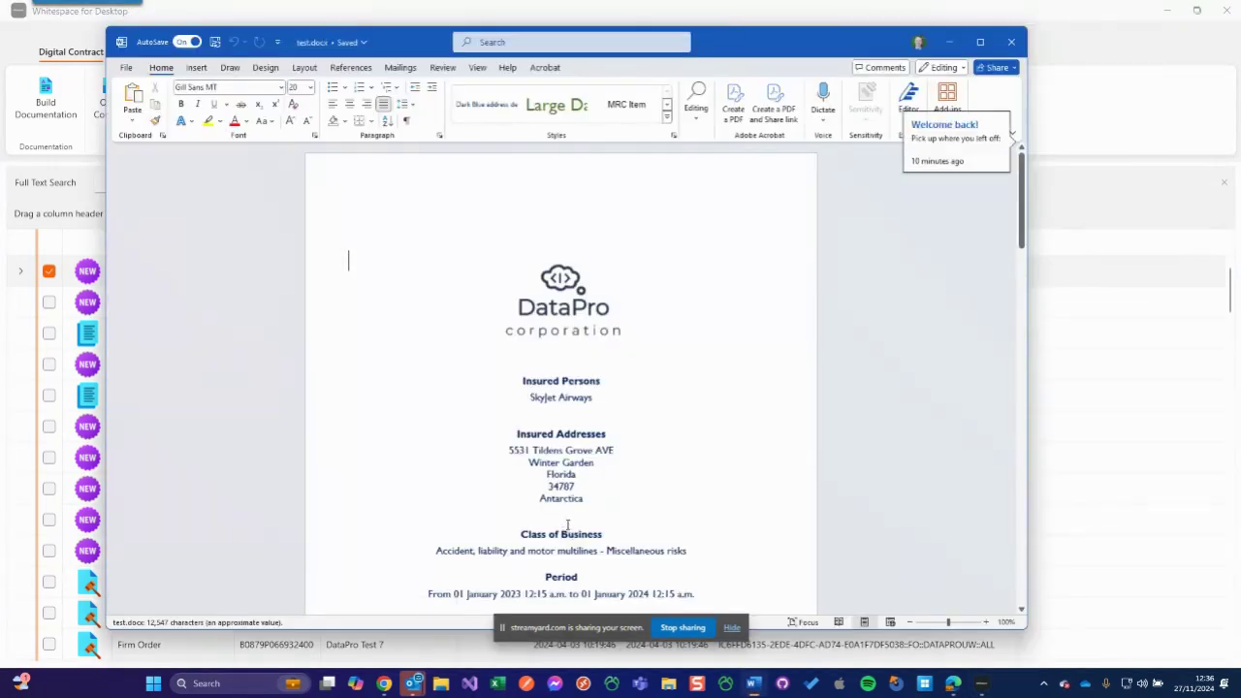
Step: Examine the cover page, risk details and INTEREST aircraft table in the generated test.docx in Word, then close the document
scroll(580, 473, down, 1)
drag(598, 438, 472, 396)
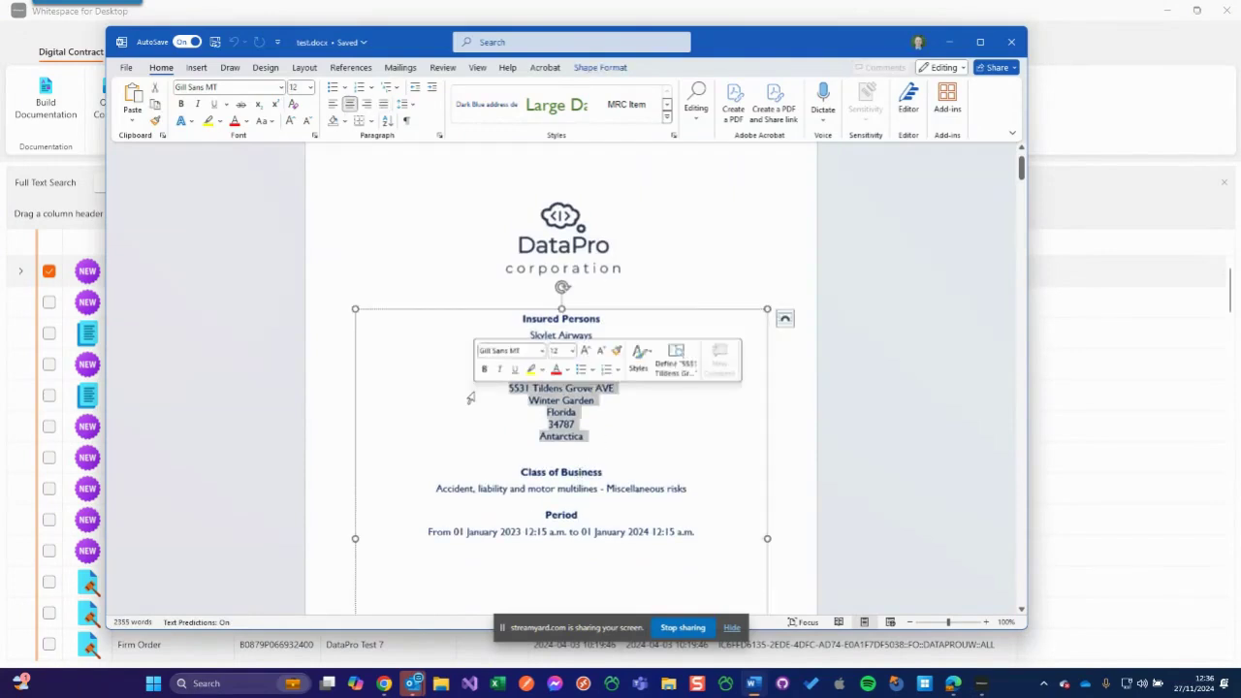
scroll(719, 360, down, 8)
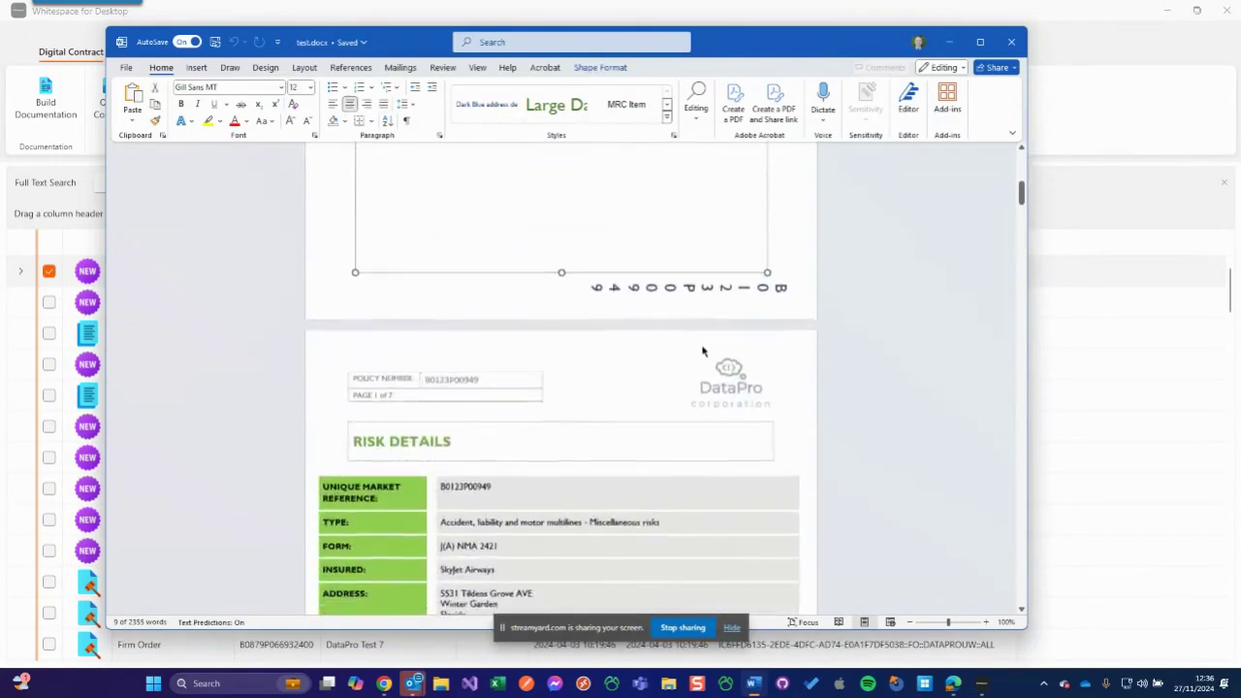
scroll(697, 359, down, 3)
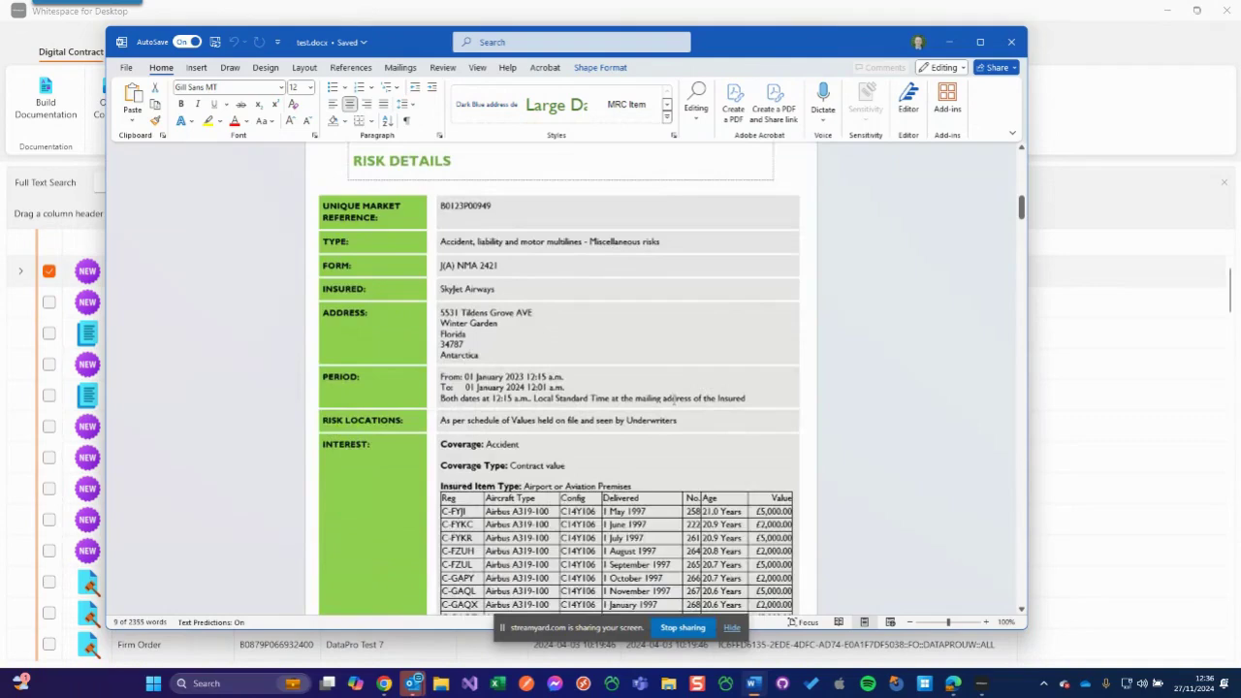
scroll(674, 397, down, 2)
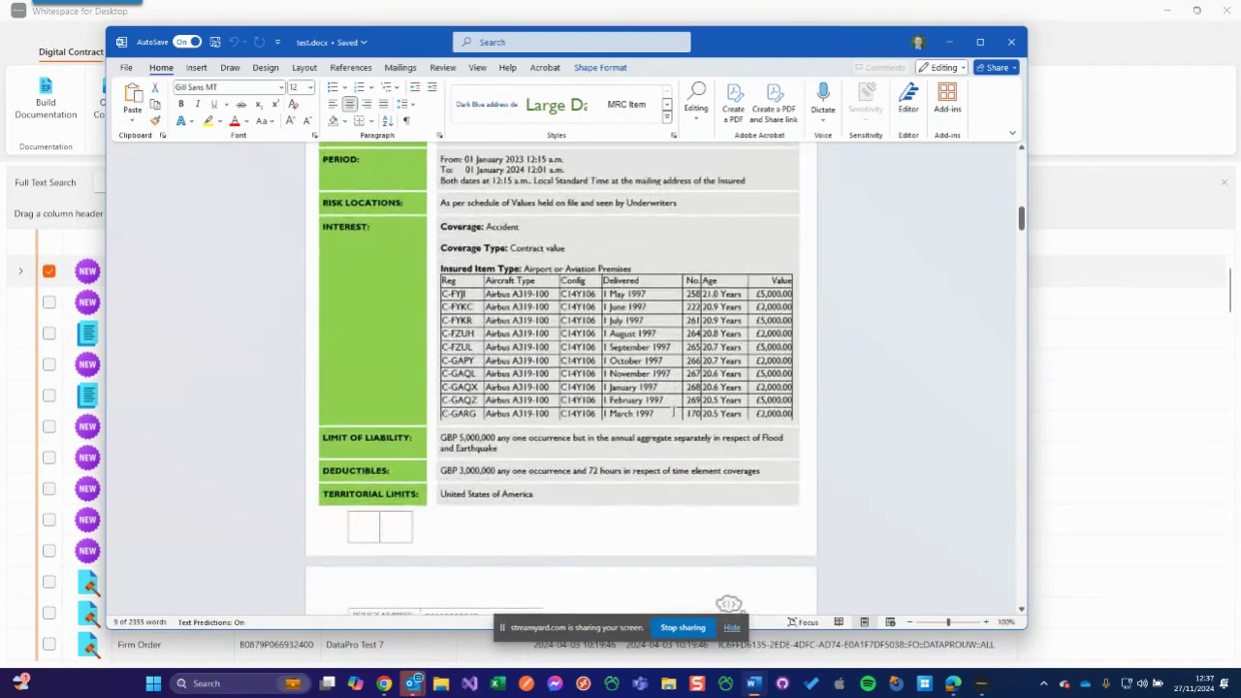
scroll(773, 330, down, 1)
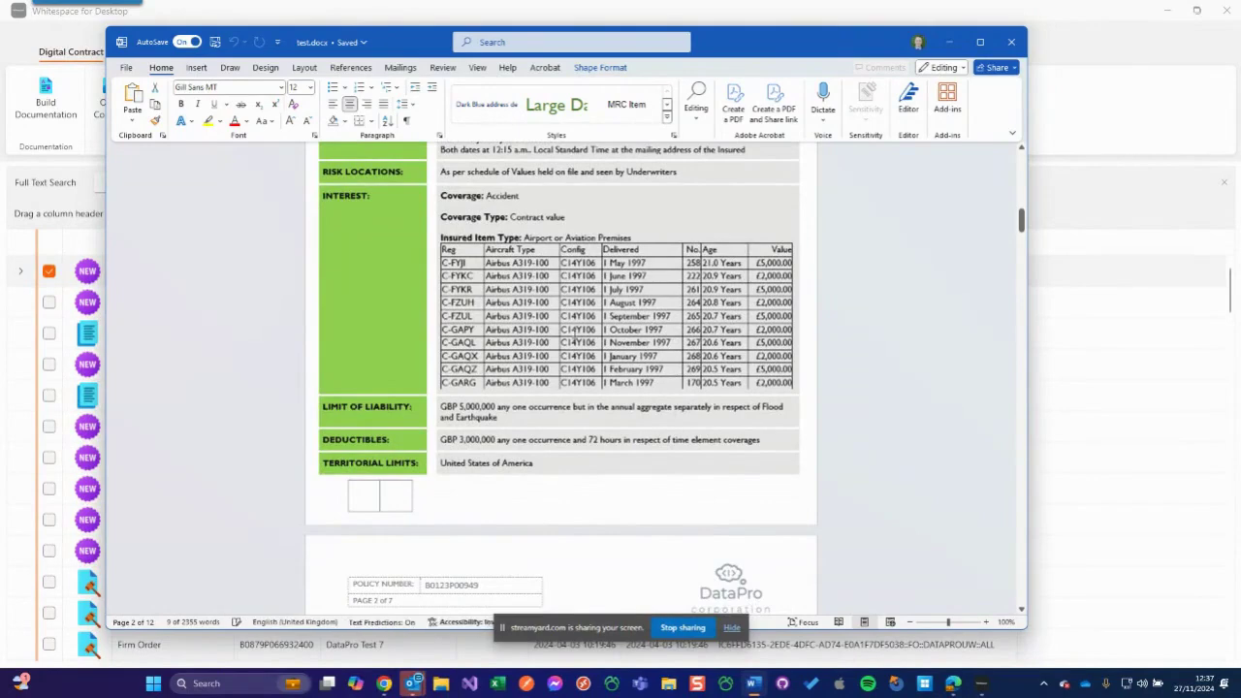
scroll(617, 361, down, 5)
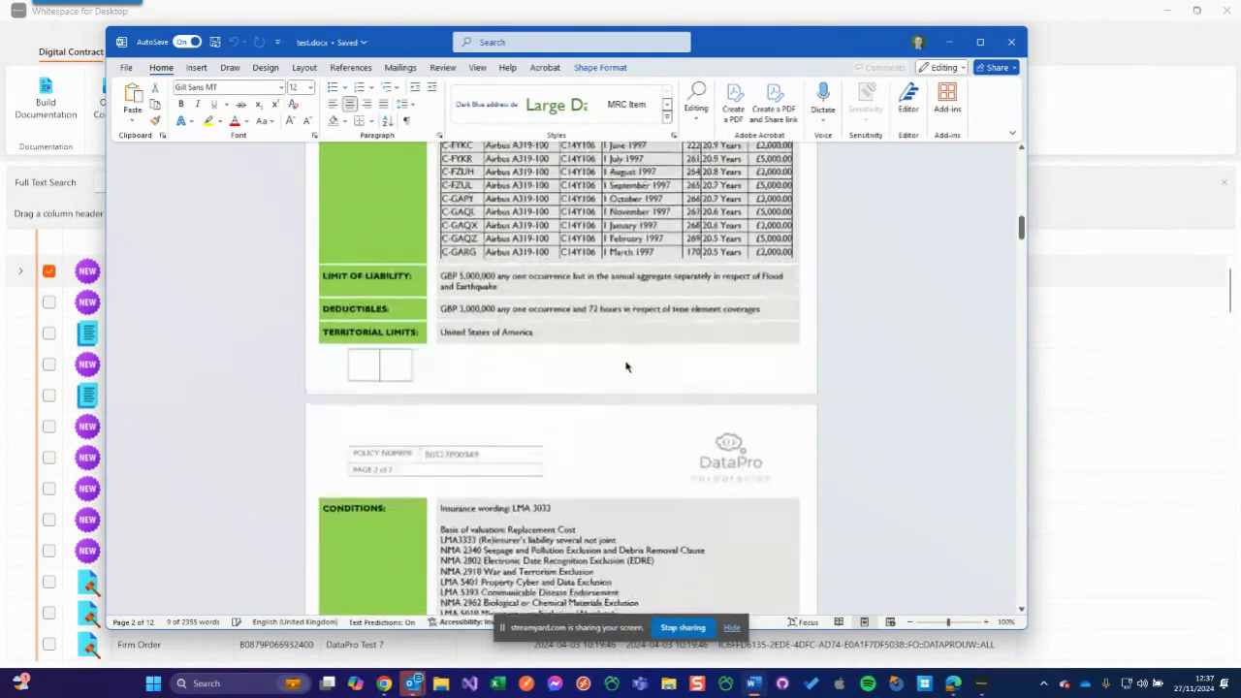
scroll(620, 365, up, 15)
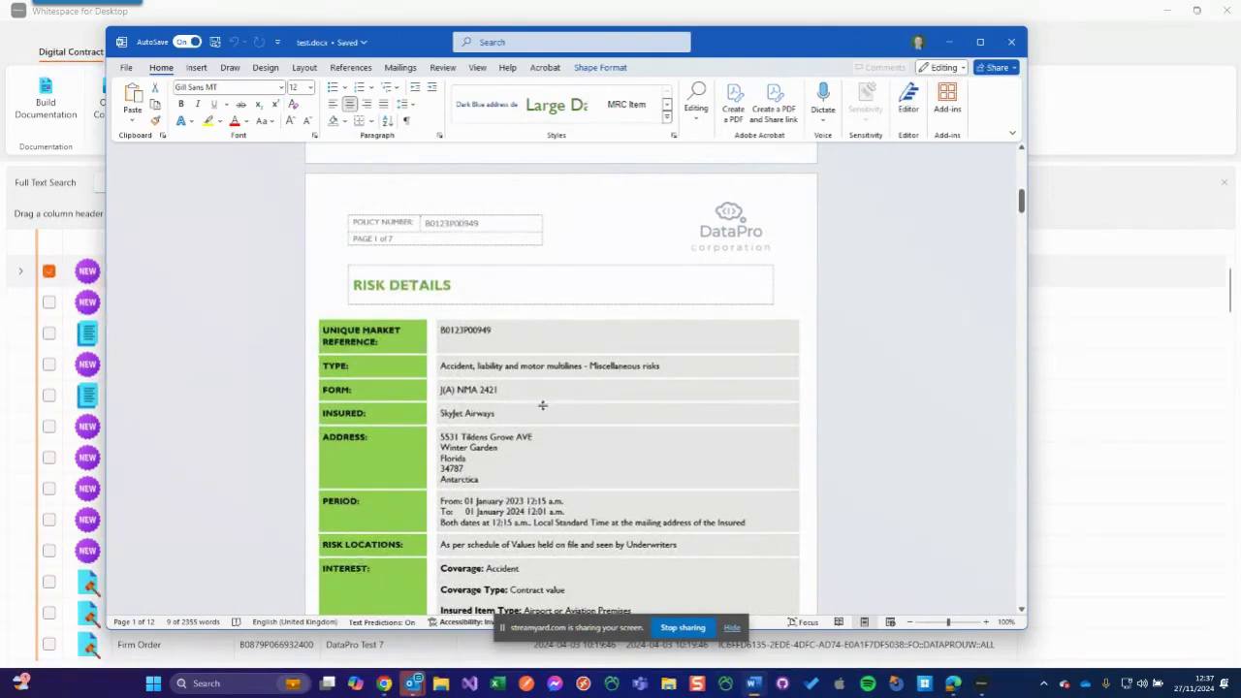
scroll(497, 472, down, 3)
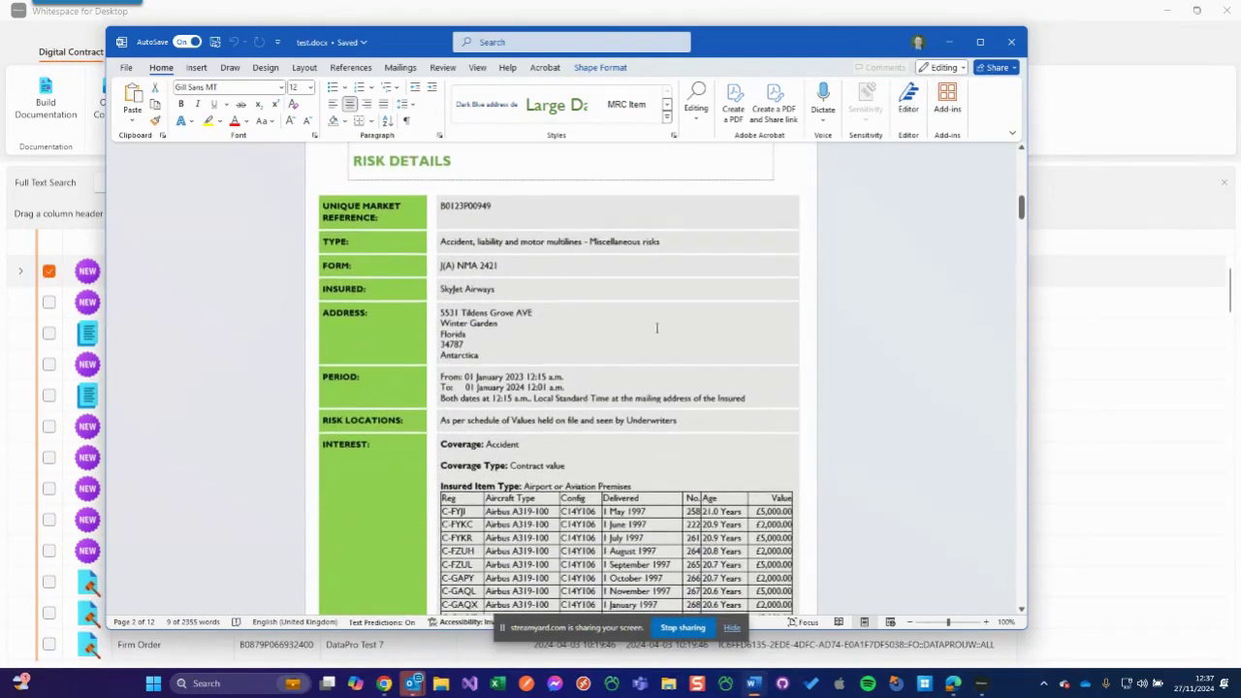
scroll(496, 472, up, 10)
scroll(585, 410, up, 7)
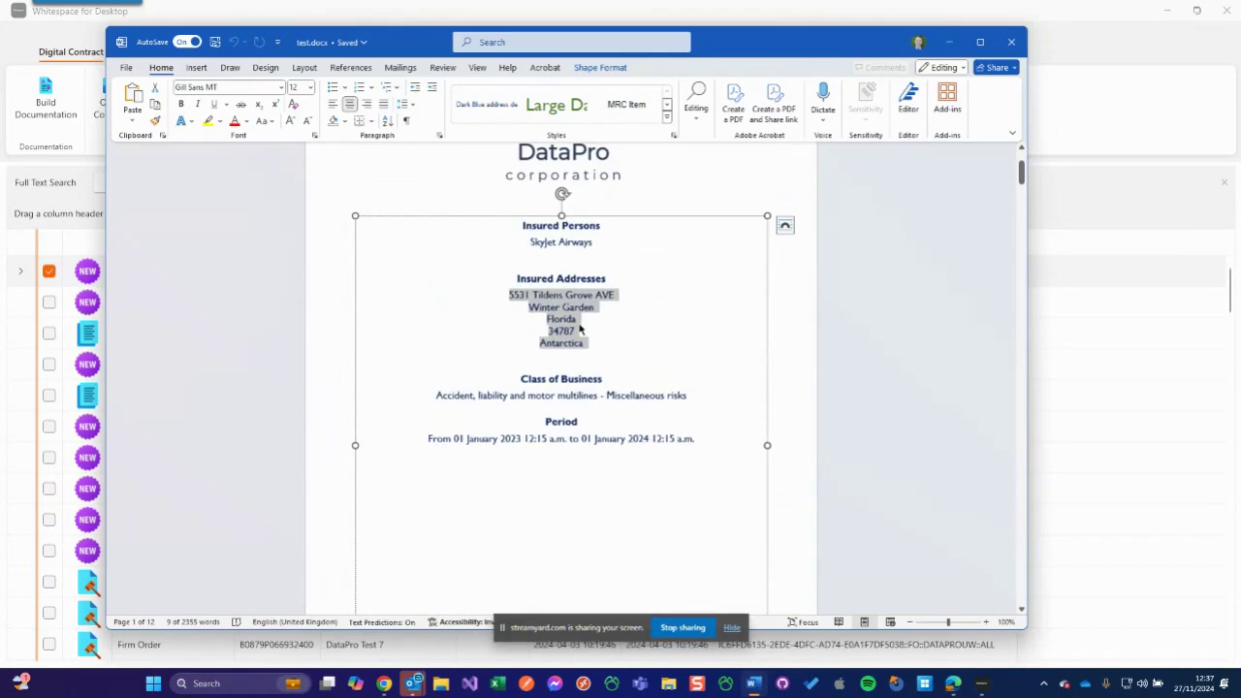
scroll(580, 331, down, 6)
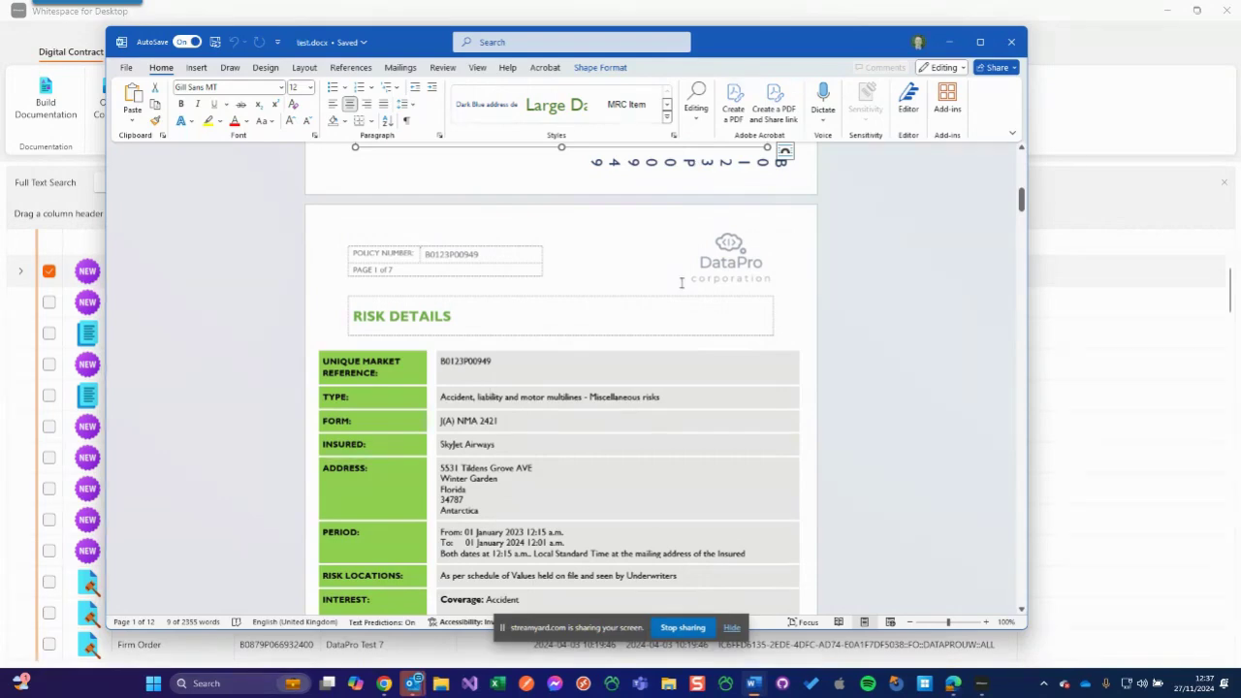
click(1011, 42)
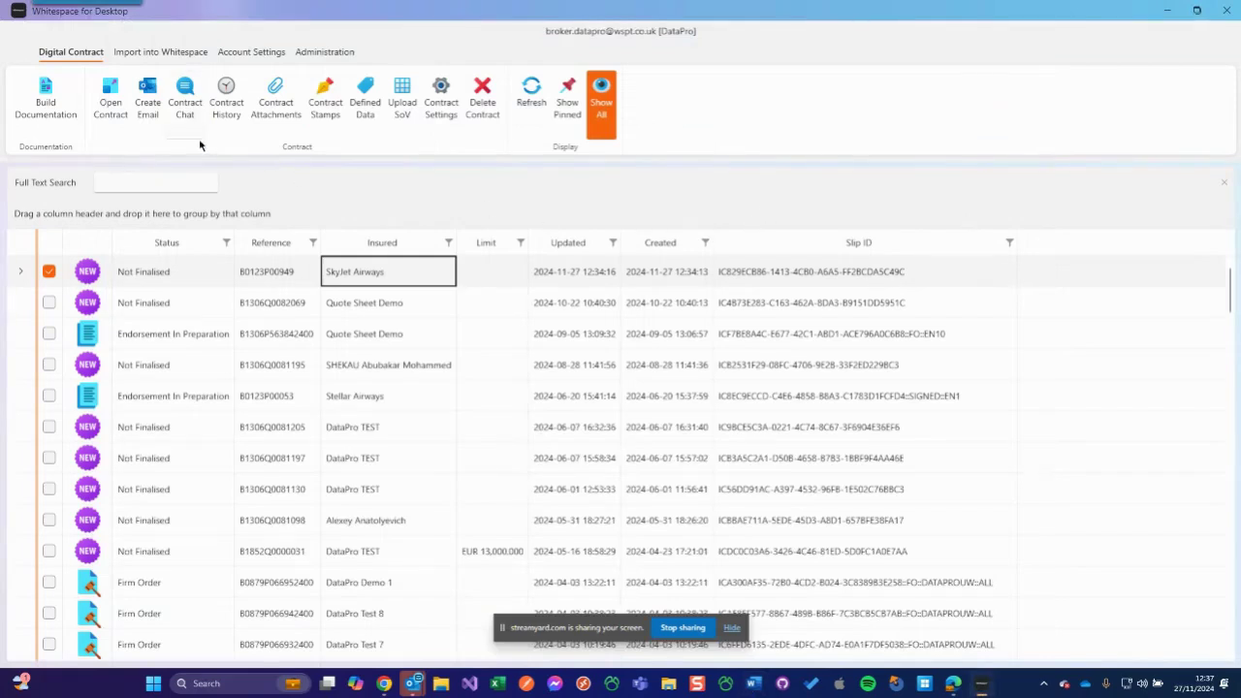
Step: Create a draft email for the SkyJet Airways contract with all export sections included, and bring it up in Outlook
click(151, 109)
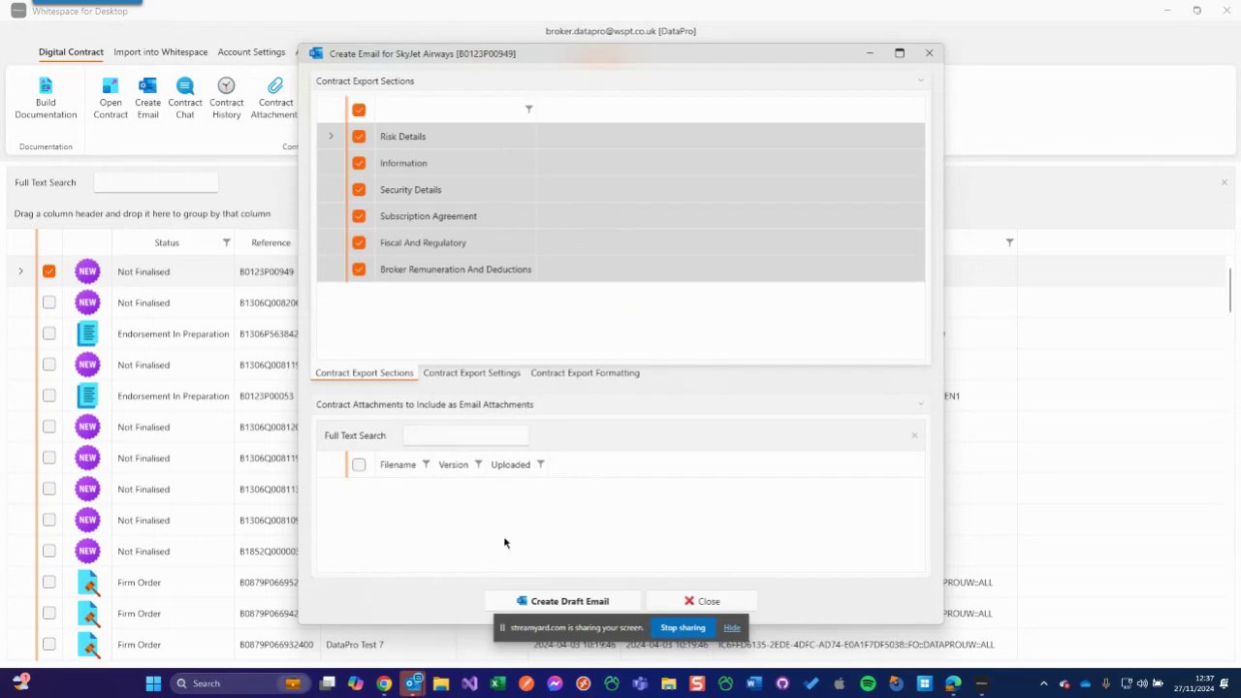
click(574, 603)
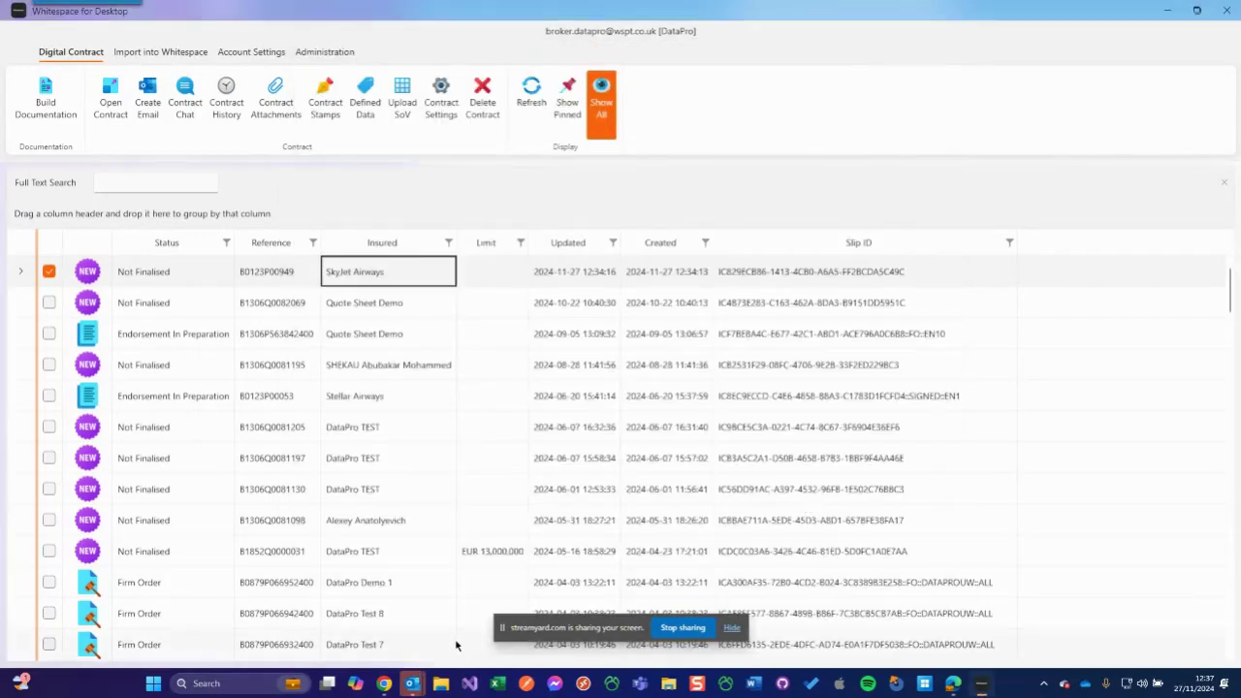
mouse_move(412, 685)
click(507, 609)
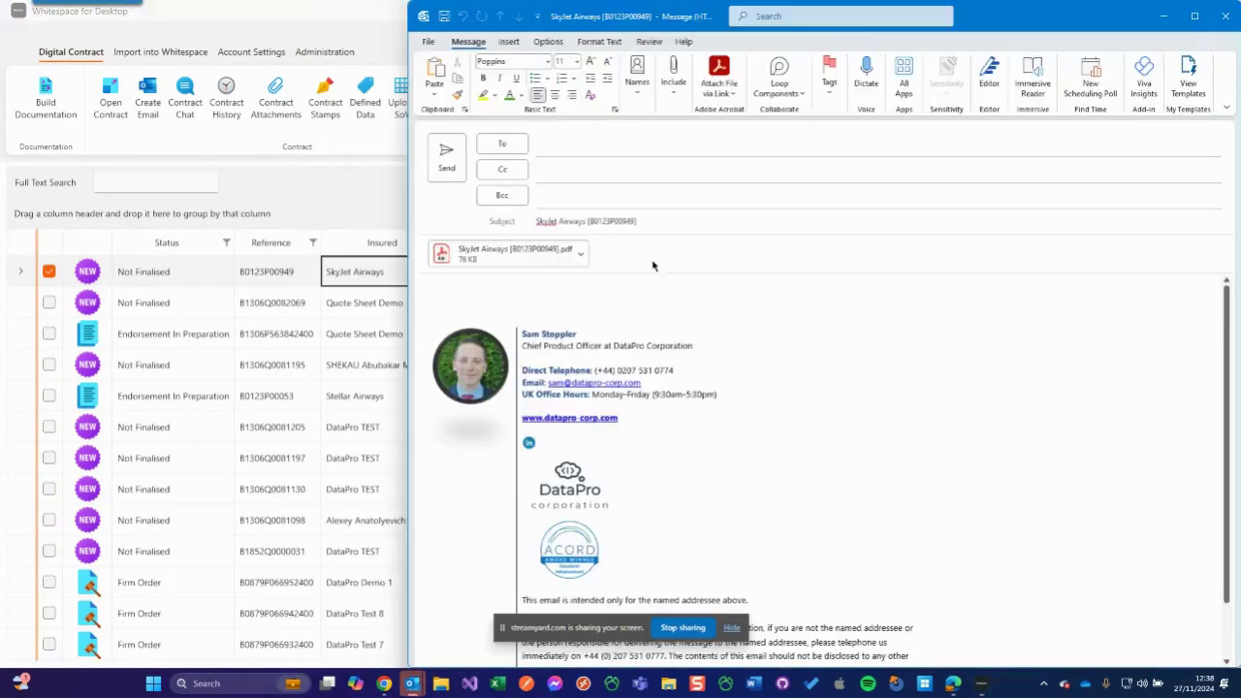
Step: Check the draft email's PDF attachment and subject line, then close the message
click(518, 266)
double_click(519, 266)
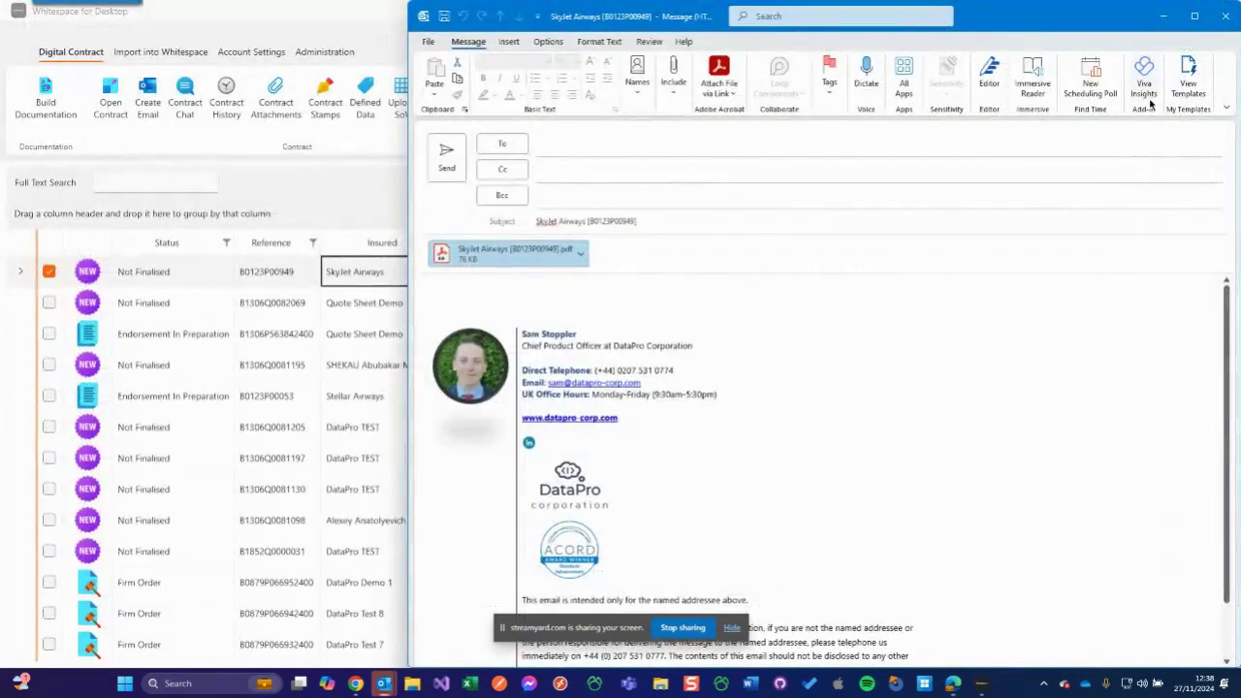
click(618, 226)
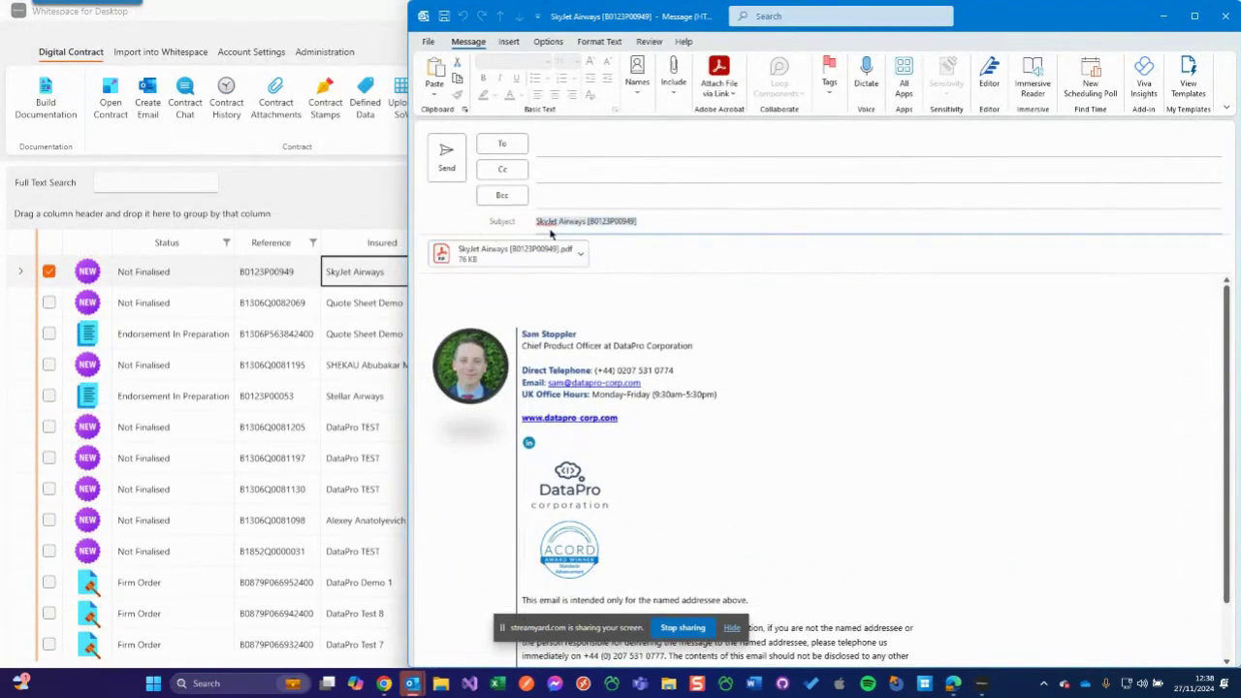
click(1226, 17)
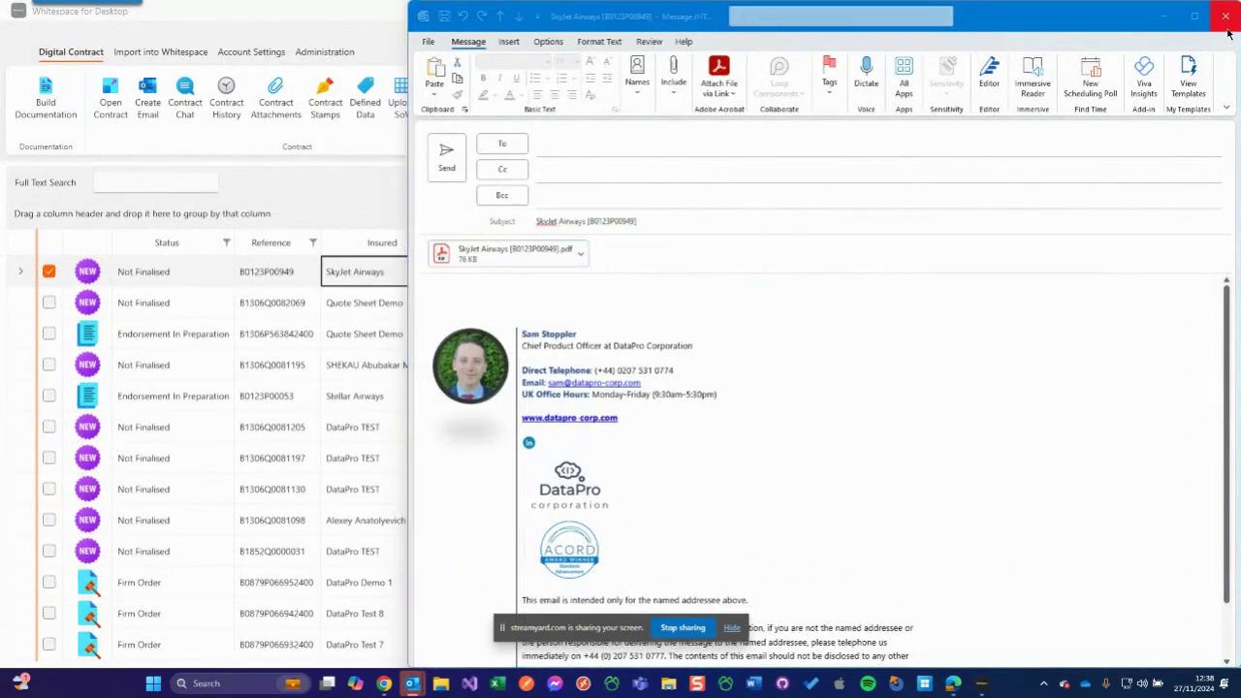
click(625, 377)
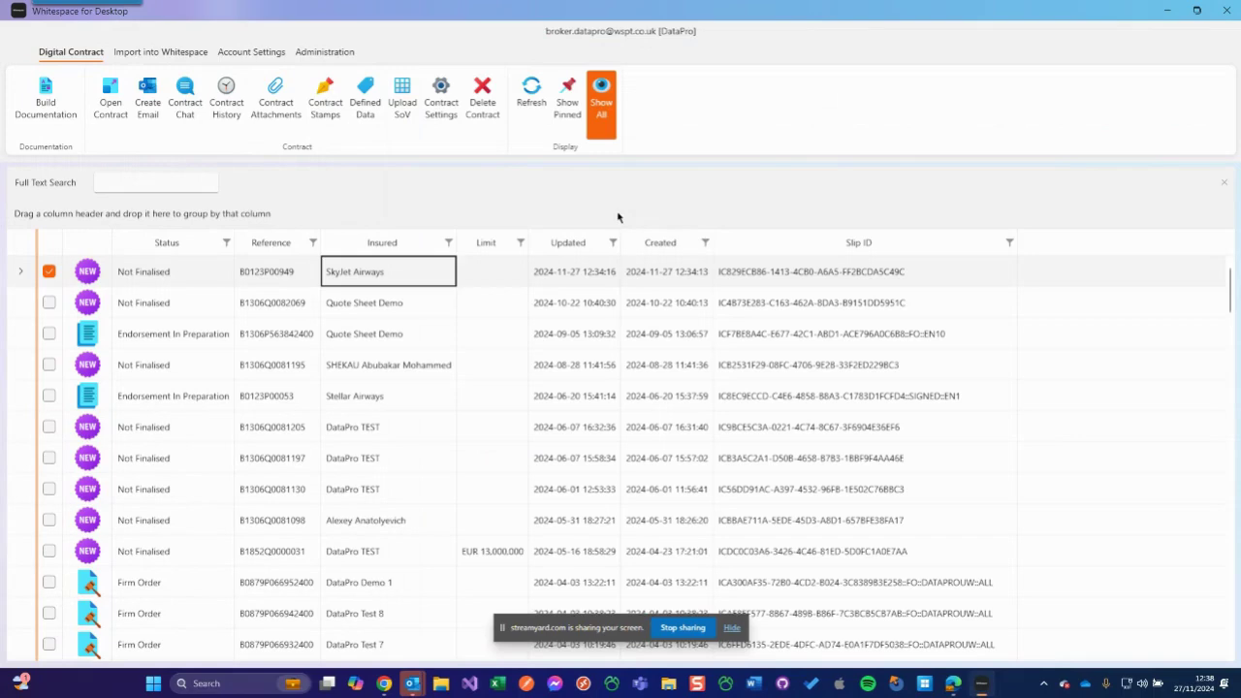
Step: Review the SkyJet Airways contract's defined data, including the insured's address and period, then close it
click(367, 105)
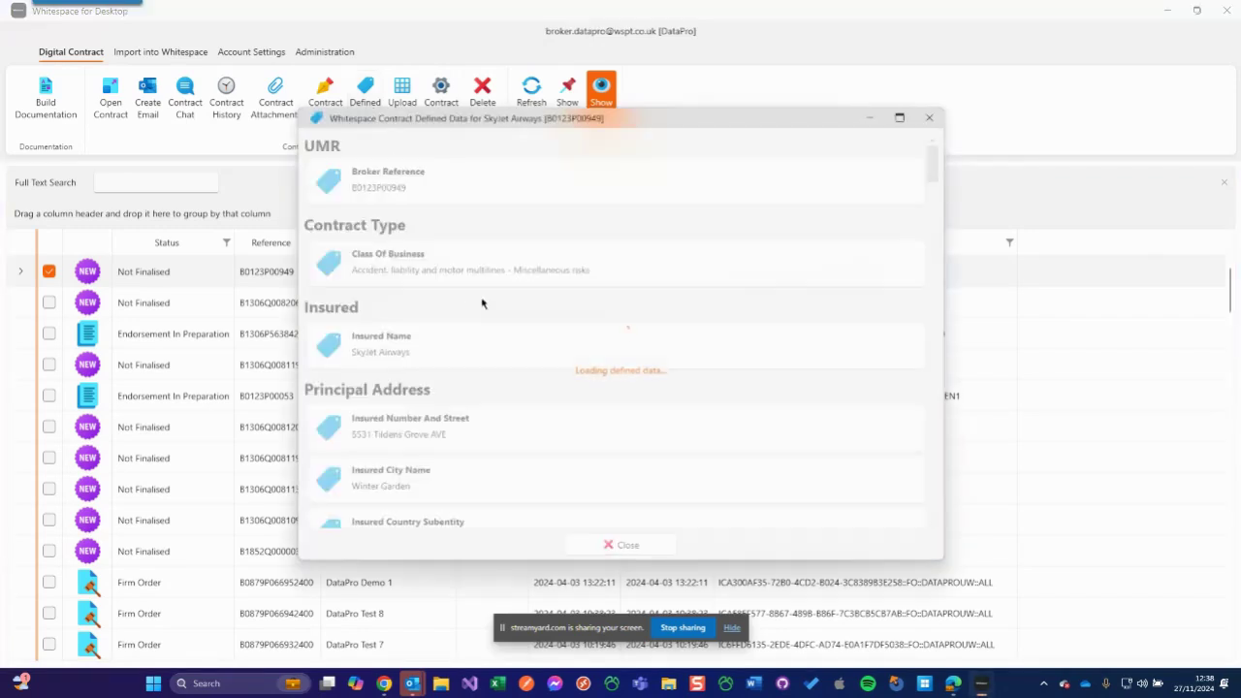
scroll(728, 223, down, 3)
scroll(731, 225, down, 2)
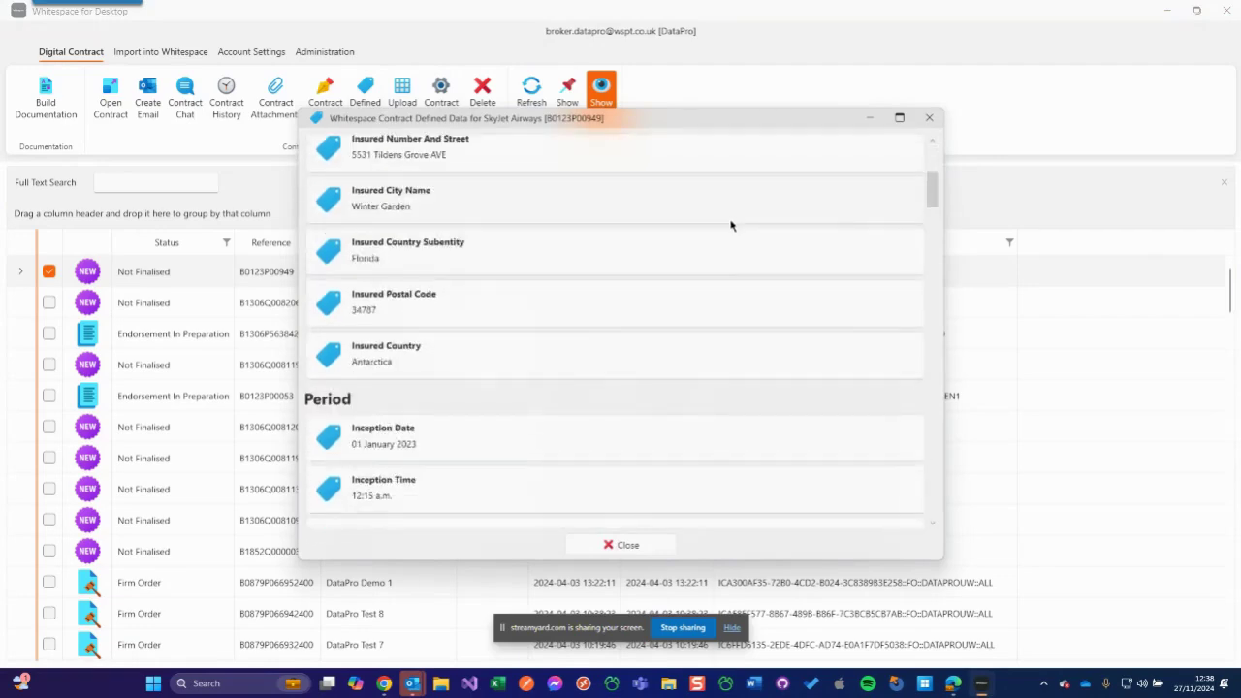
scroll(731, 224, up, 7)
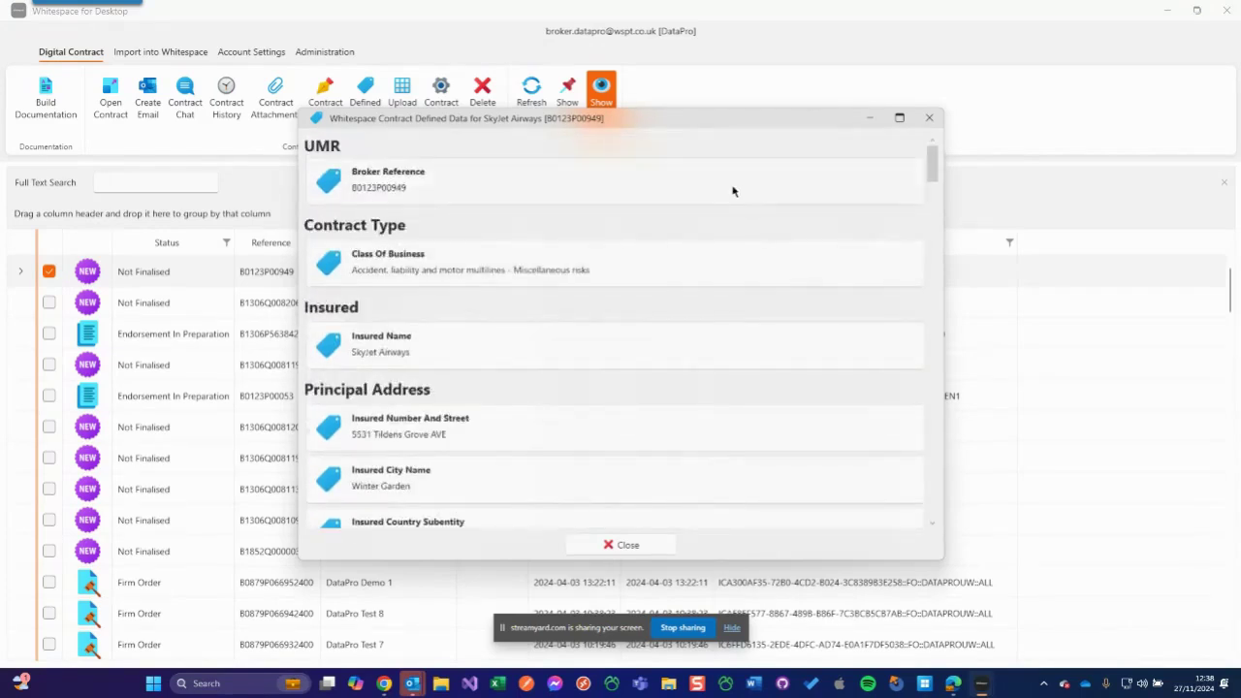
click(929, 118)
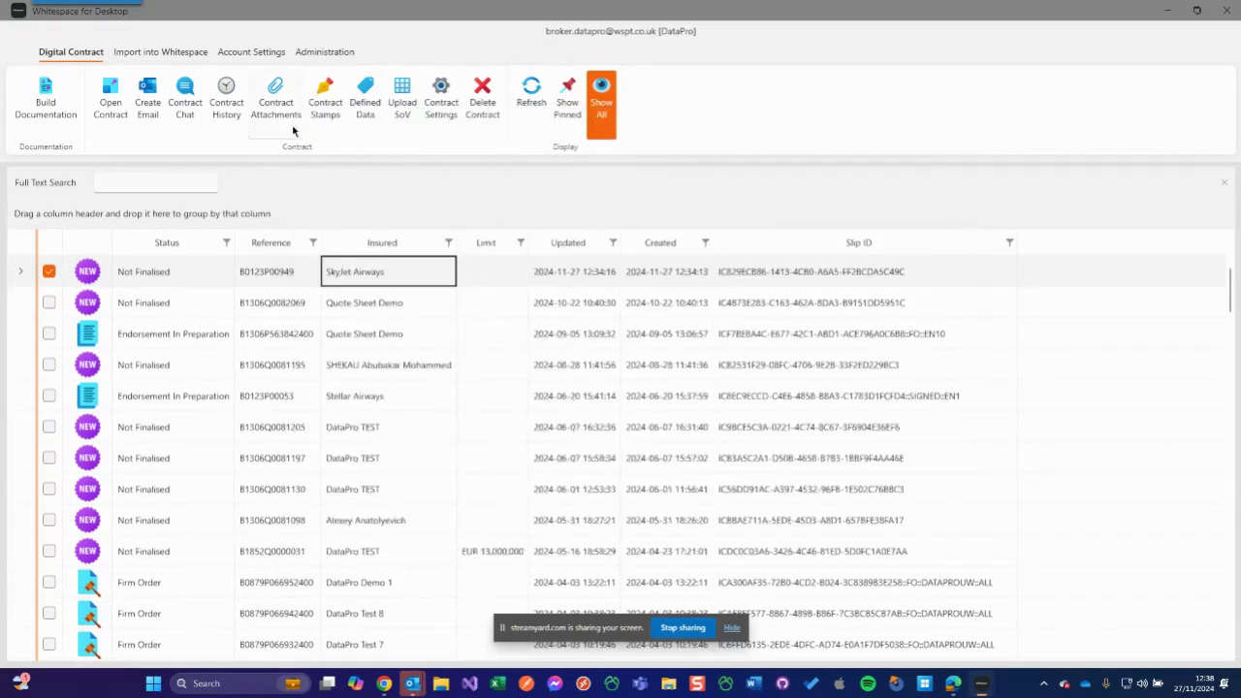